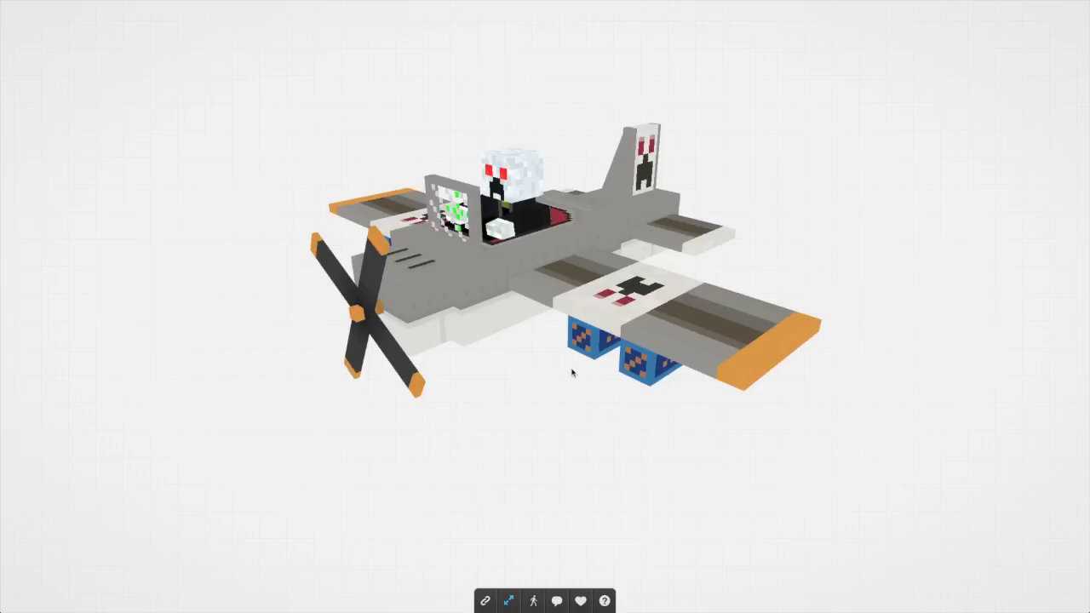
- Examine the blocky airplane model from several angles and zoom distances
mouse_move(574, 375)
mouse_down()
mouse_move(650, 370)
mouse_move(577, 305)
mouse_move(602, 387)
mouse_move(665, 381)
mouse_move(645, 333)
mouse_move(592, 311)
mouse_move(545, 321)
mouse_move(546, 355)
mouse_move(610, 395)
mouse_move(603, 384)
mouse_move(657, 370)
mouse_move(638, 348)
mouse_move(581, 343)
mouse_move(584, 366)
mouse_up()
scroll(601, 379, up, 3)
scroll(596, 368, down, 3)
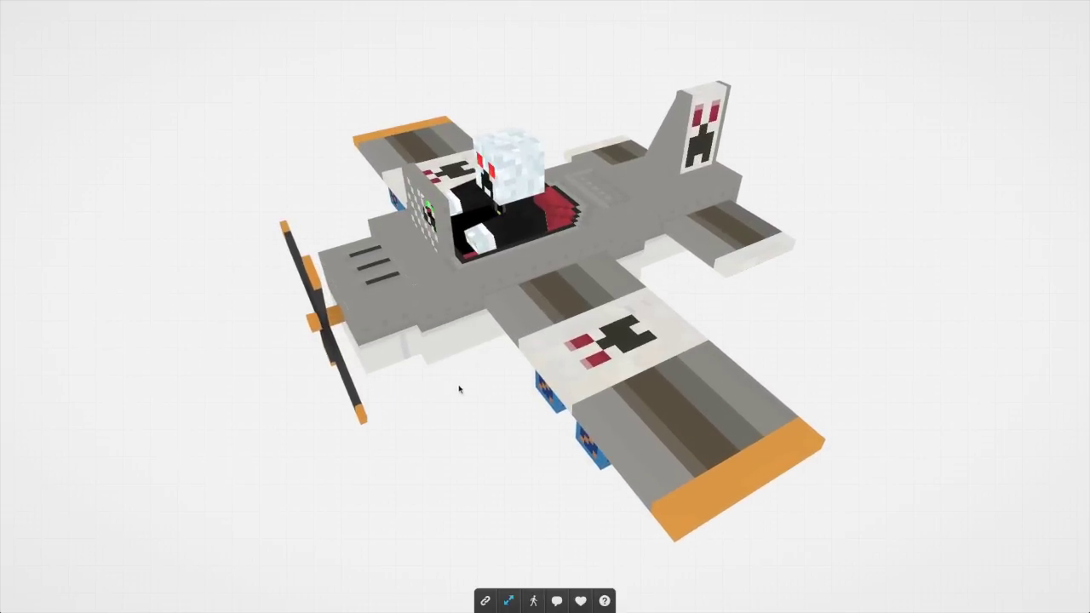
drag(458, 389, 488, 381)
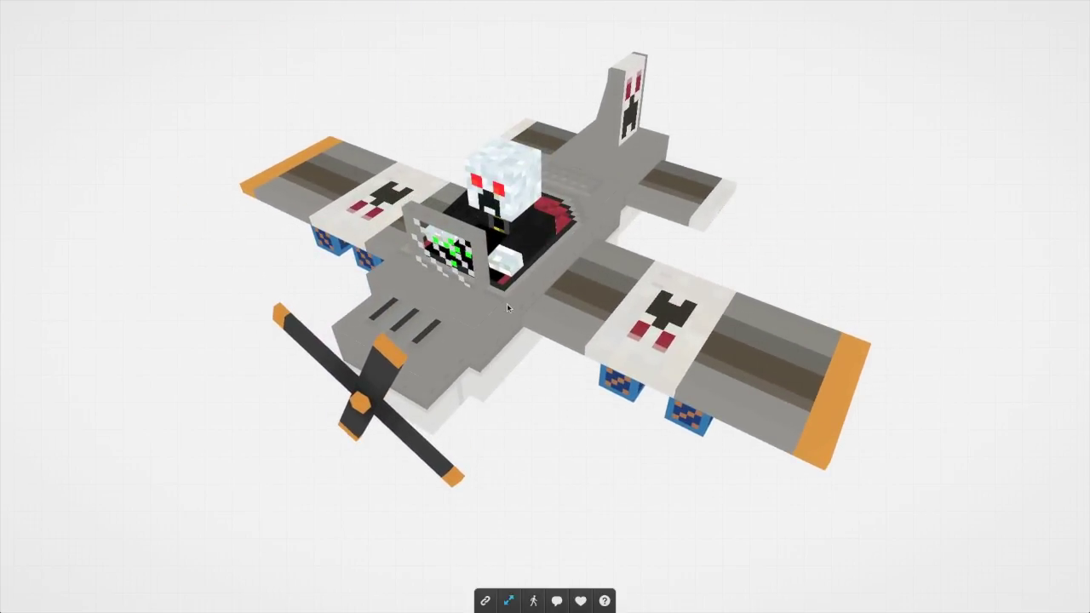
- Leave the full-screen airplane viewer, switch to CraftStudio and preview the Shooter model of the Space Invaders project
key(Escape)
click(177, 26)
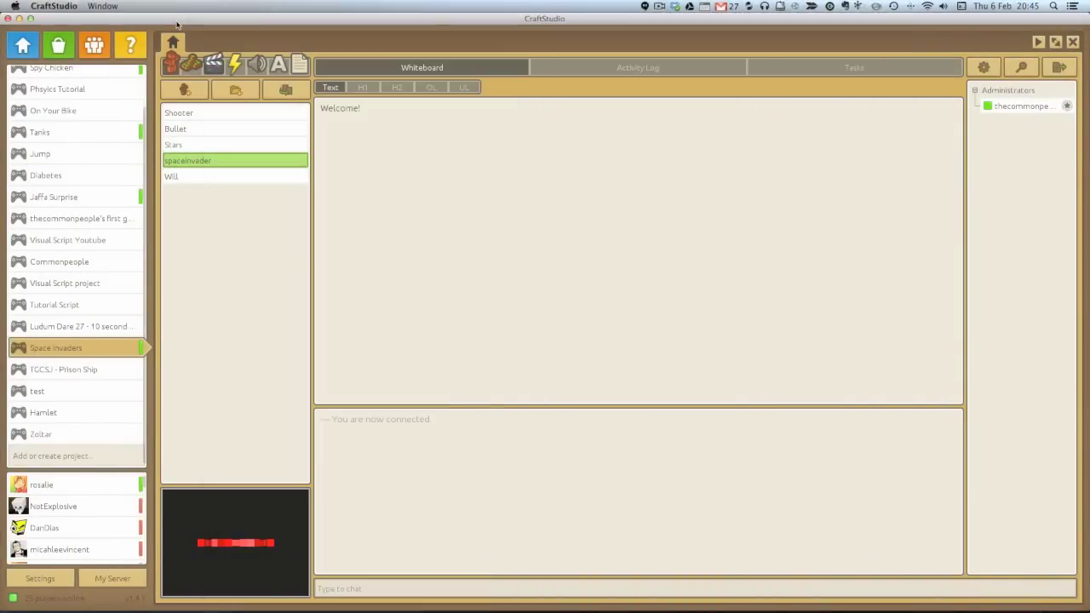
scroll(64, 189, up, 1)
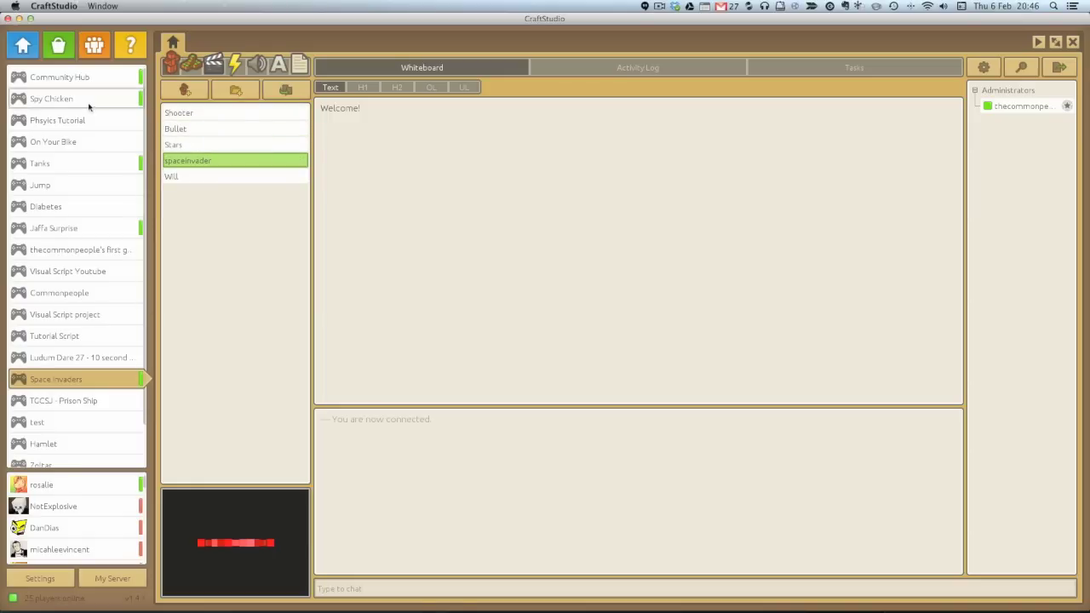
click(202, 114)
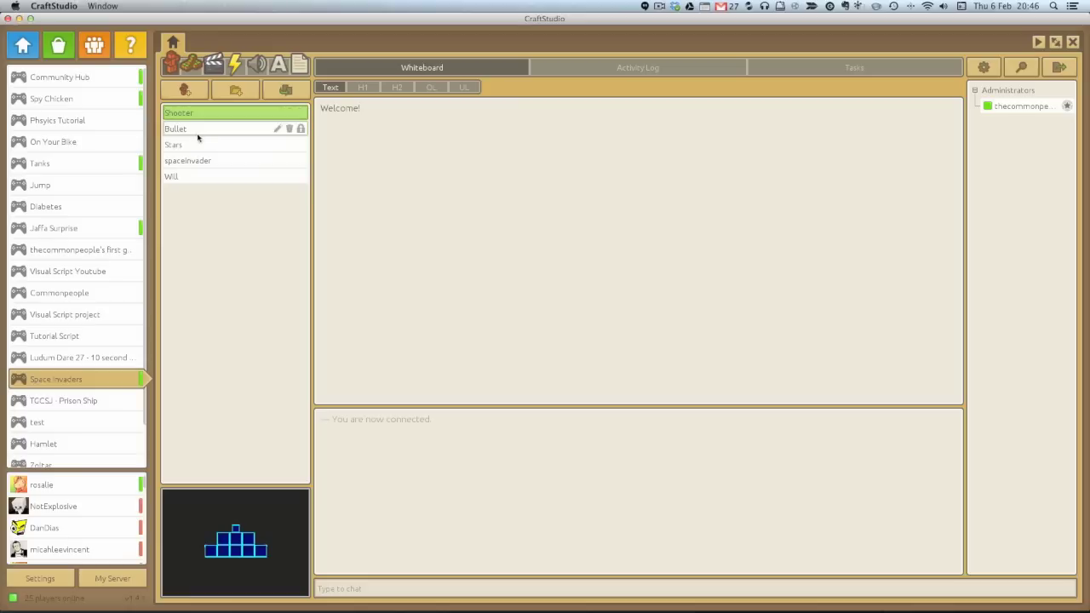
- Create a new model asset named Model and open it for editing
click(185, 91)
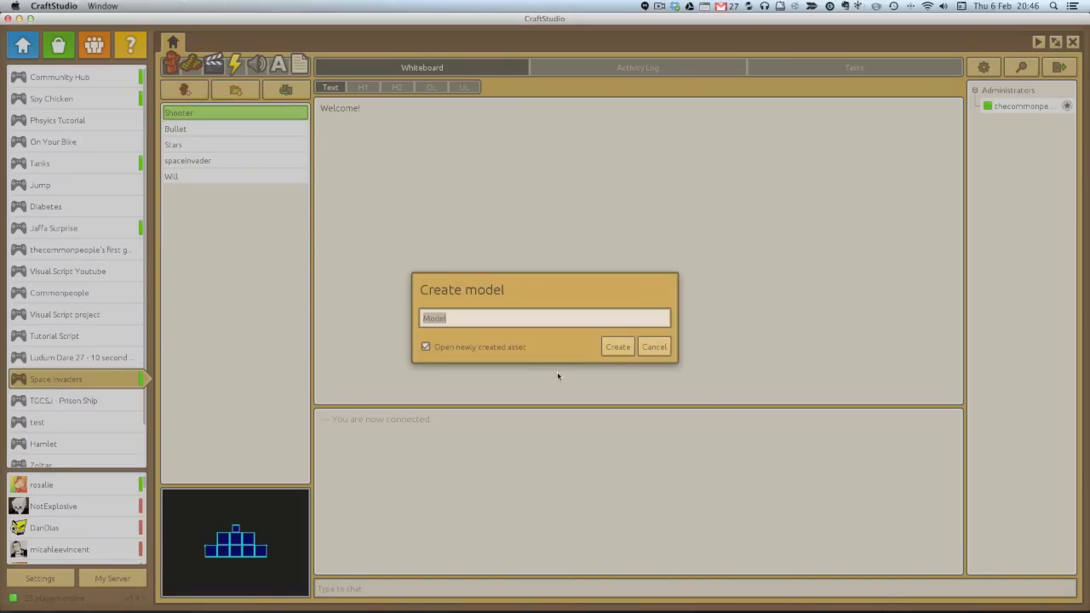
click(617, 347)
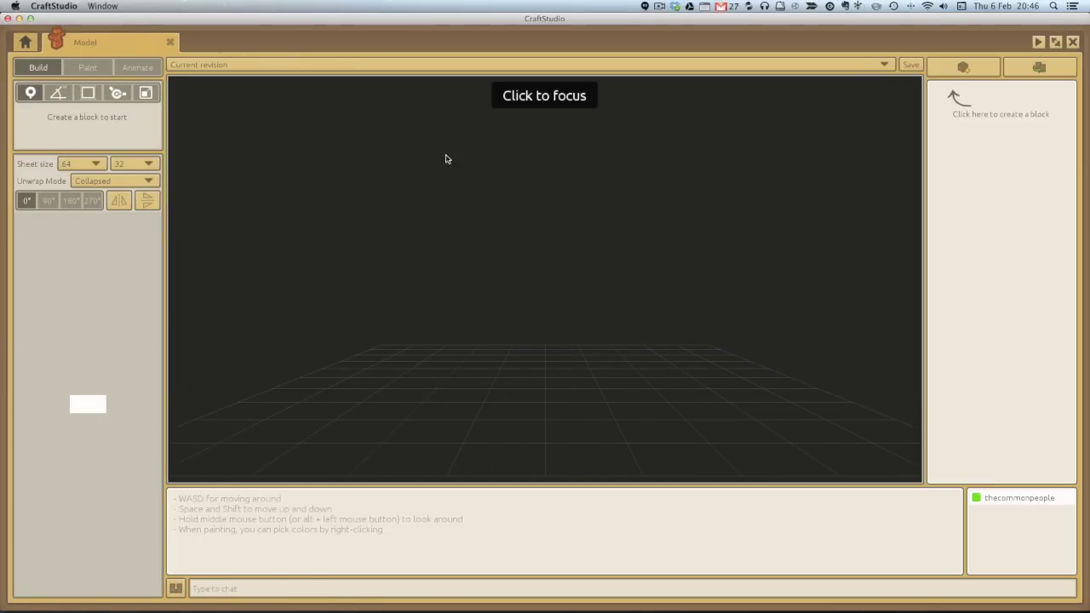
click(596, 315)
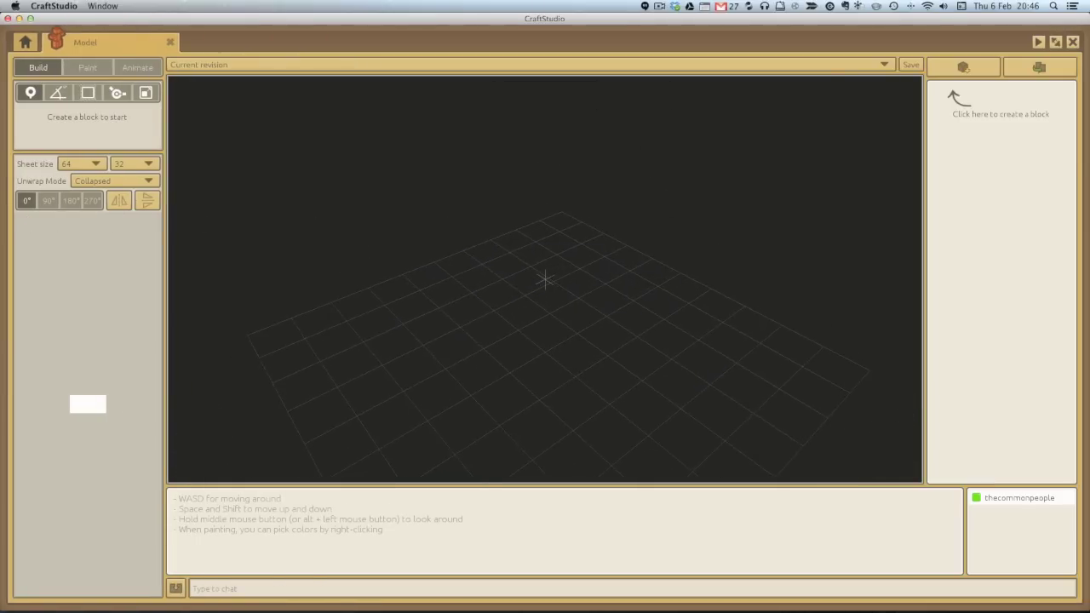
- Add a block named Block to the empty model
key(Escape)
click(970, 67)
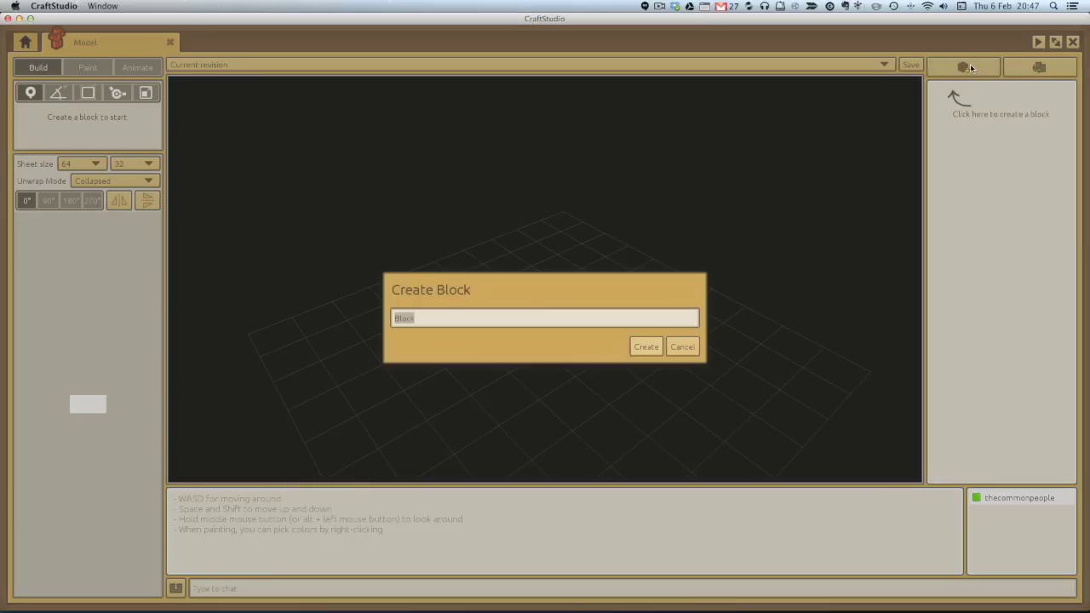
click(645, 346)
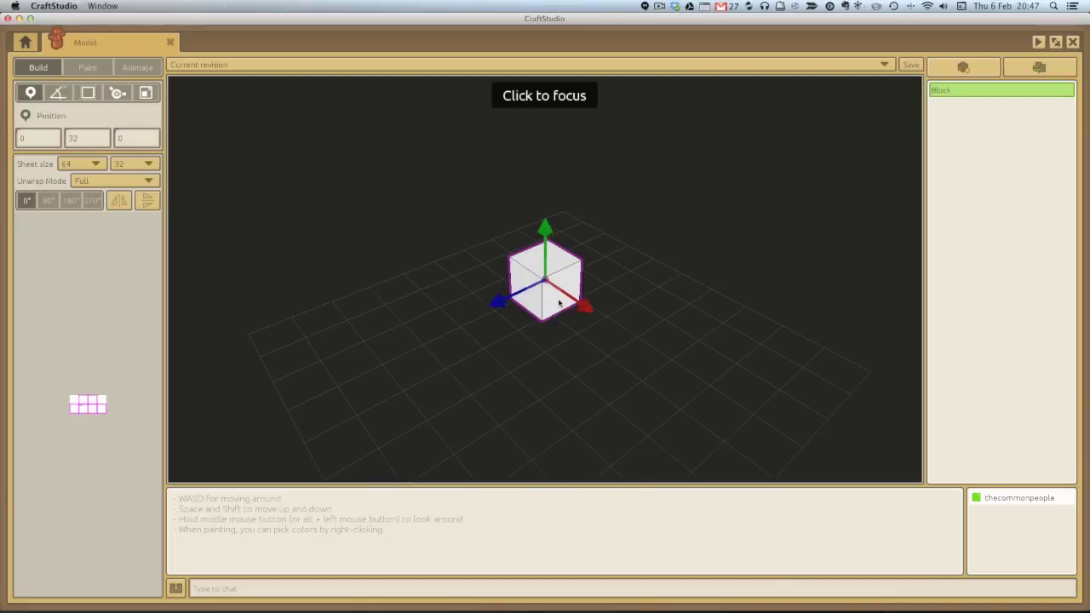
- Lower the block to a vertical position of 27 and rotate it to an orientation of about -40.61, 180, 180
click(570, 339)
middle_drag(571, 339, 566, 302)
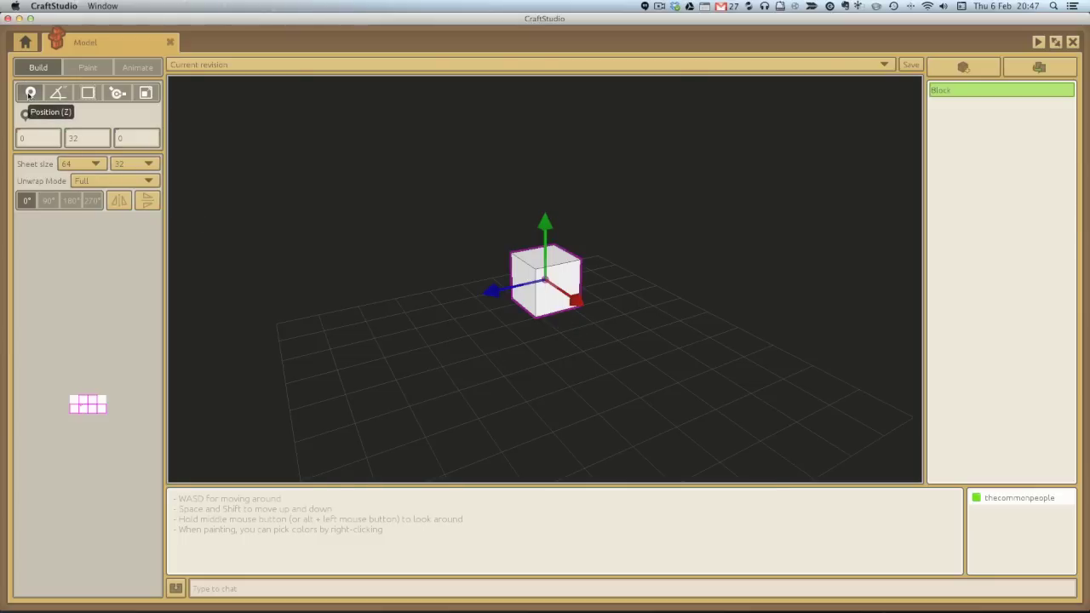
click(29, 92)
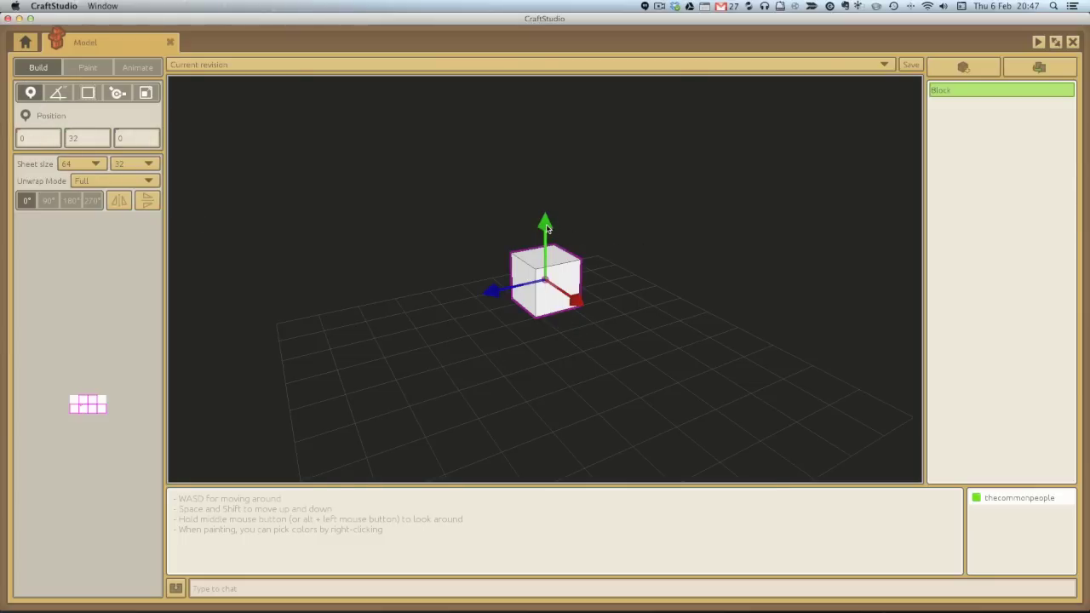
drag(547, 229, 558, 271)
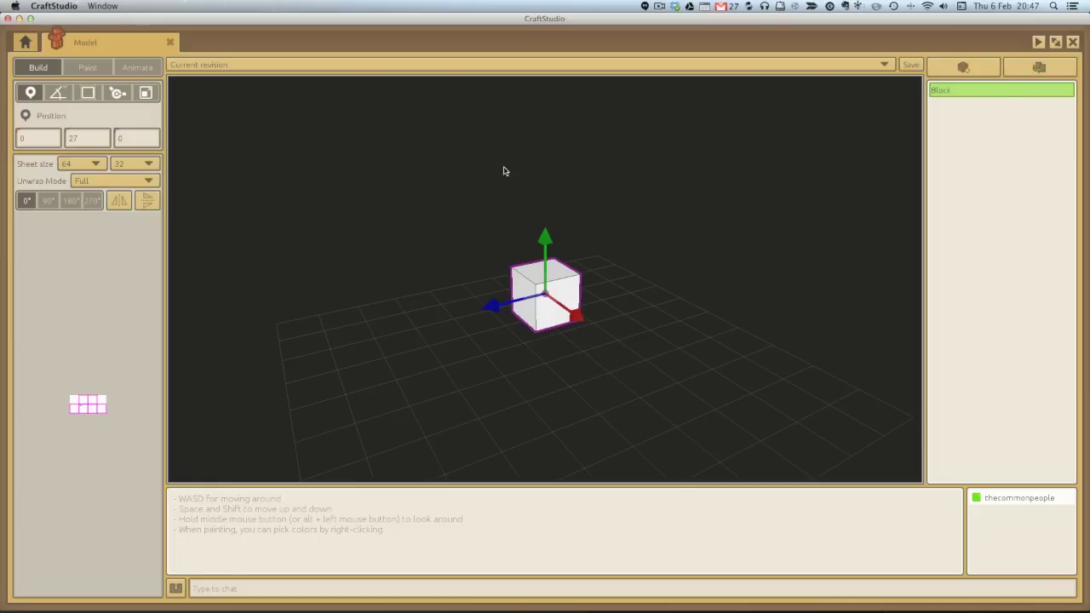
click(57, 92)
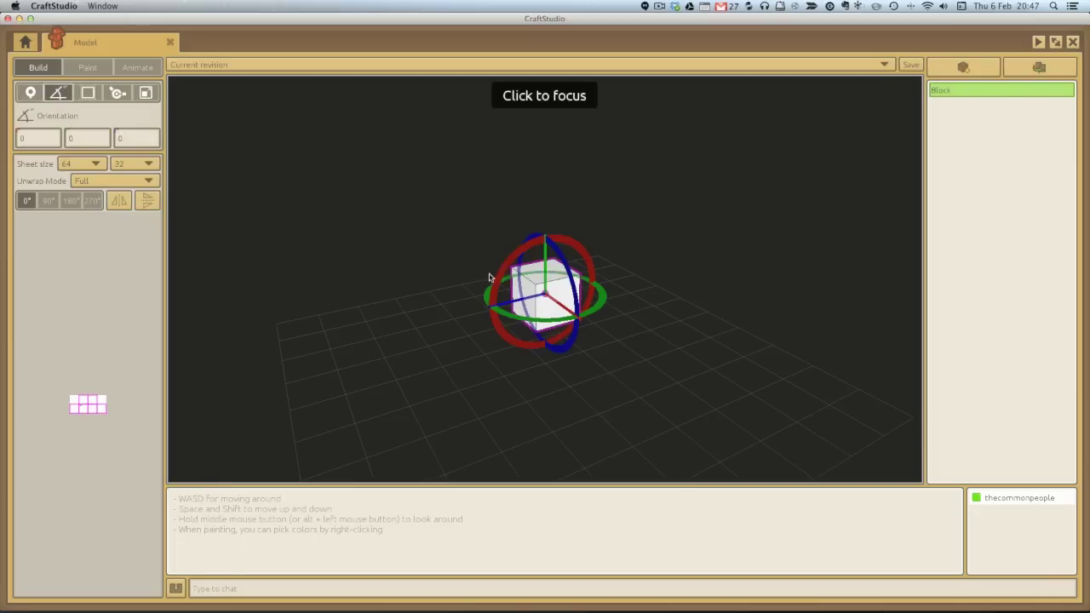
drag(492, 277, 663, 259)
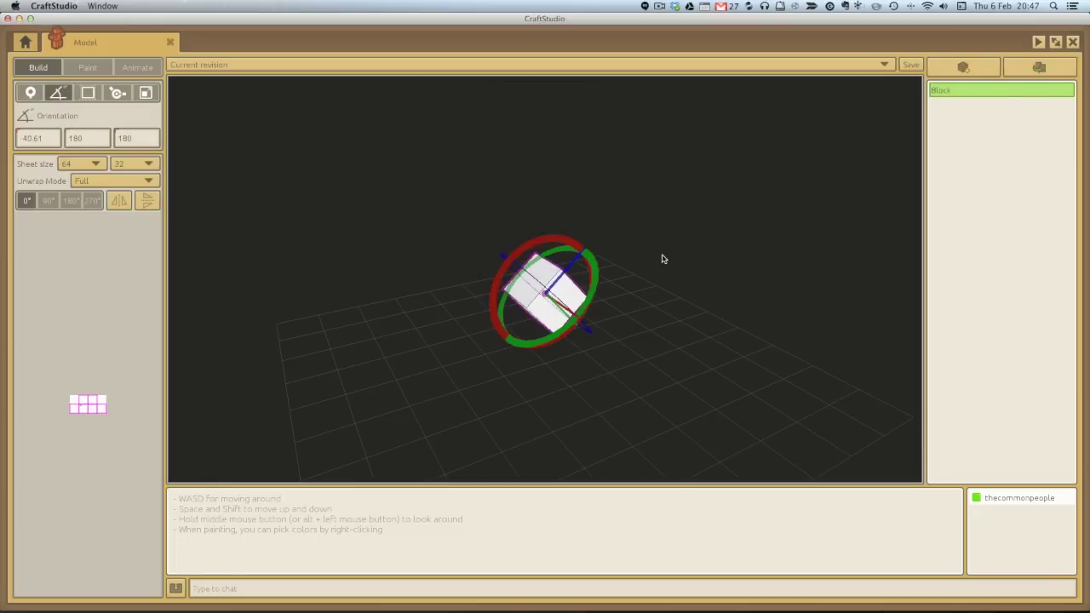
- Enlarge the block to a size of about 60 on X and 58 on Z, and increase its Y size as well
click(87, 92)
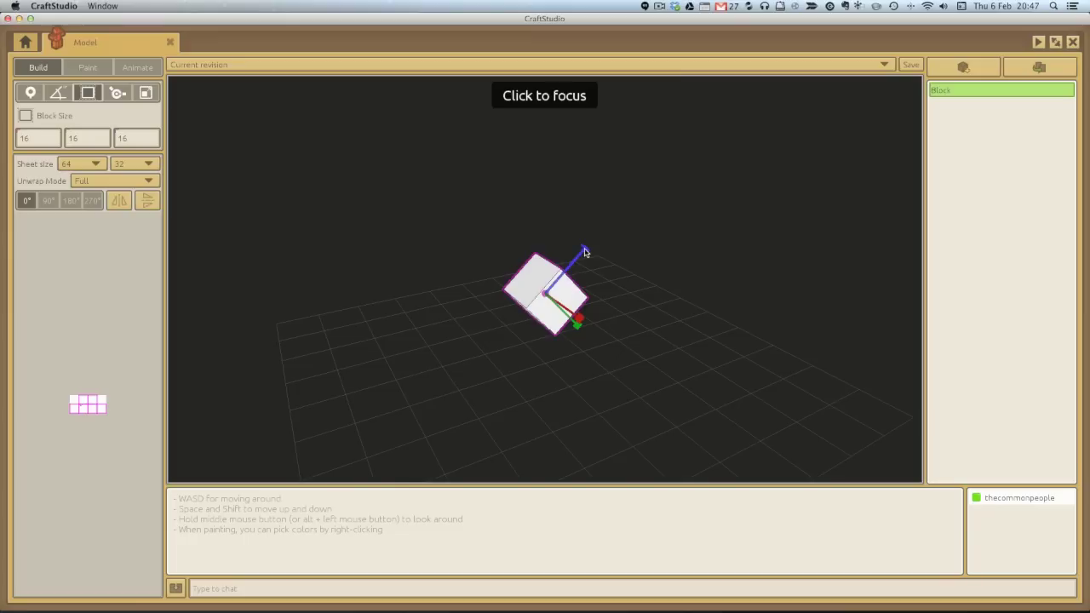
drag(584, 251, 669, 360)
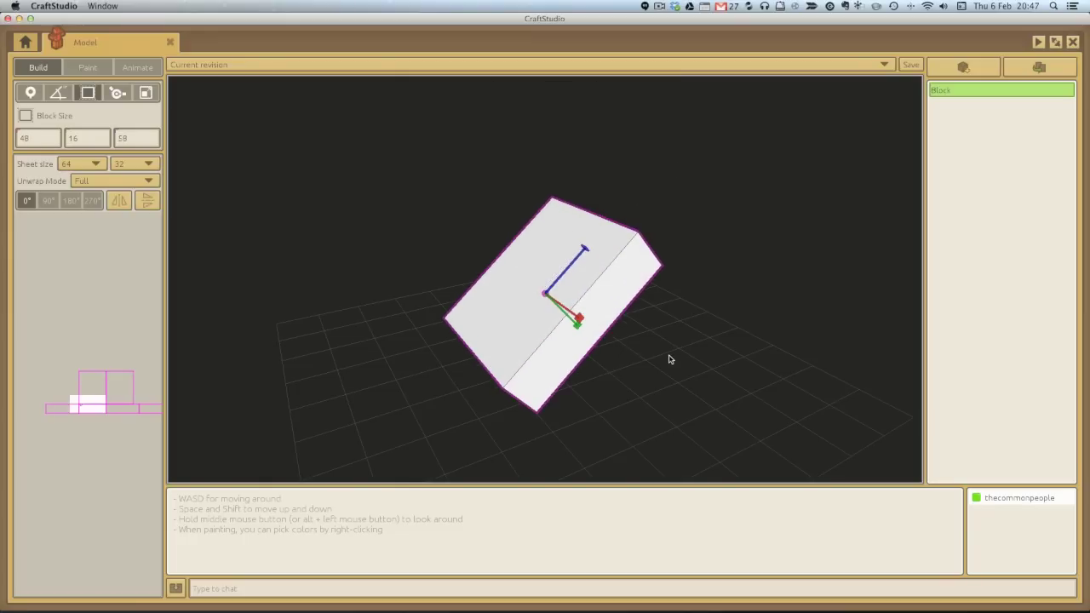
drag(578, 319, 616, 333)
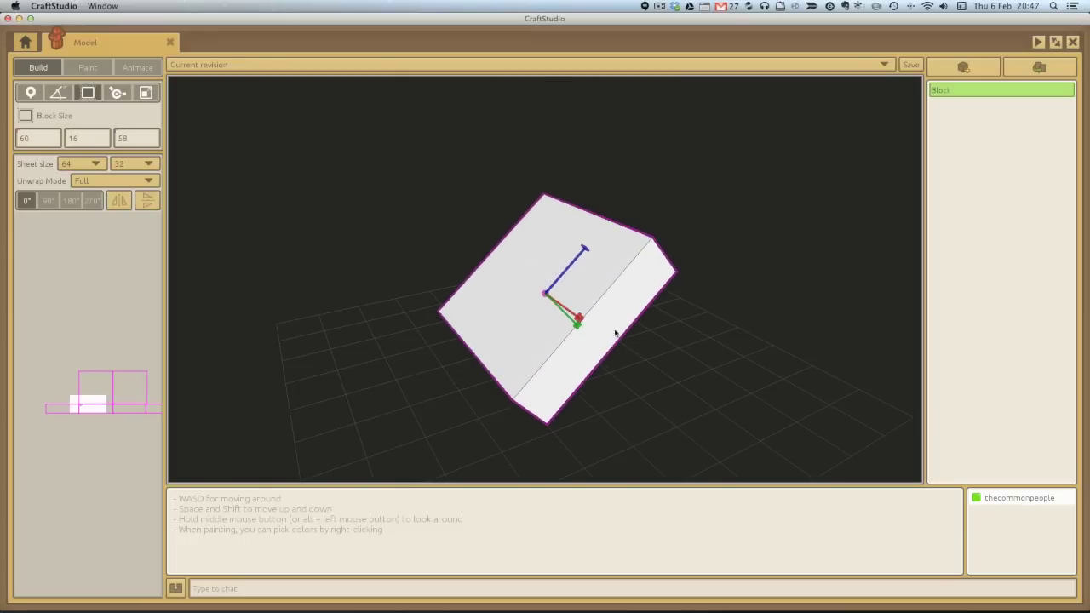
middle_drag(616, 333, 638, 340)
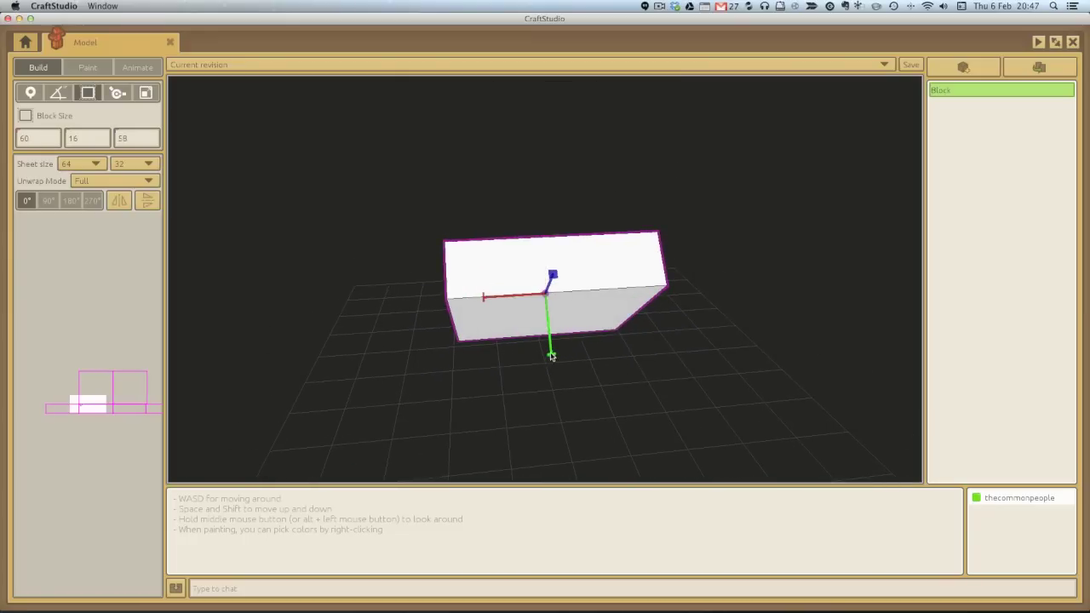
drag(552, 354, 559, 400)
- Offset the block from its pivot by about 23 along the Y axis
click(119, 92)
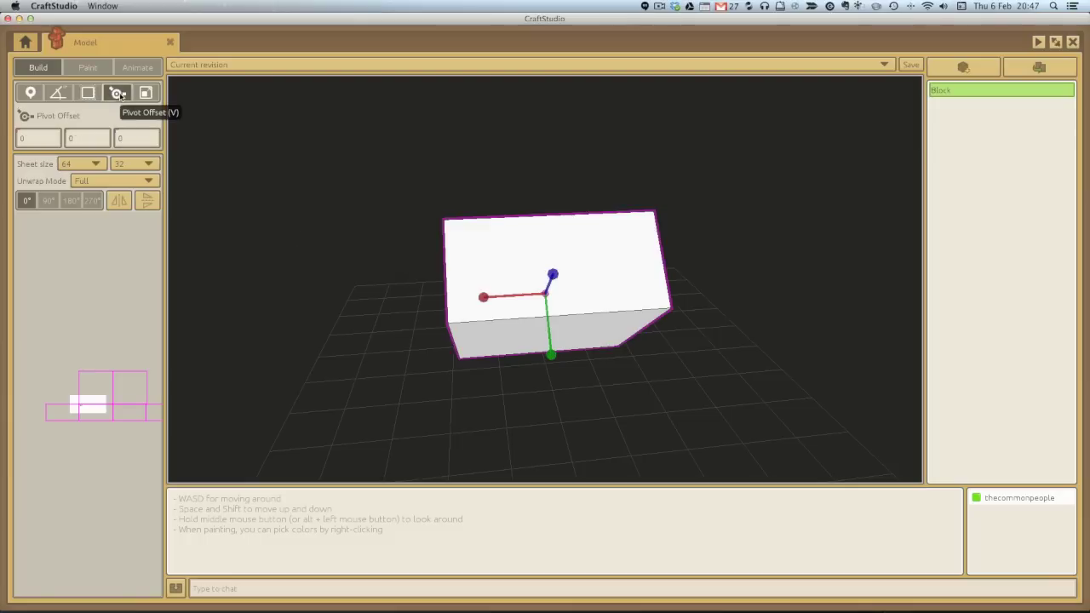
middle_drag(448, 321, 504, 299)
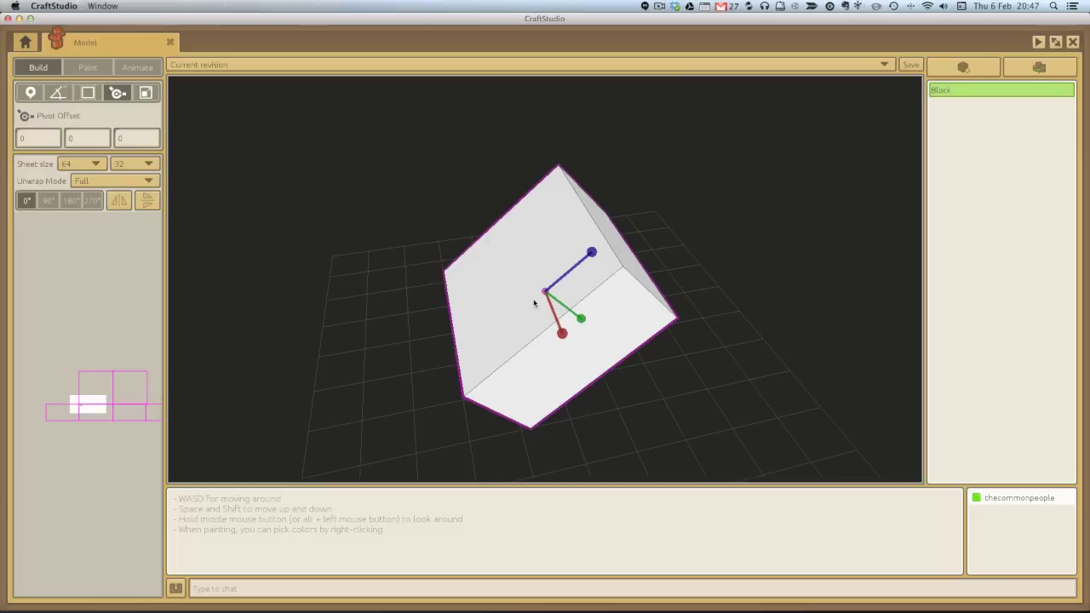
drag(580, 322, 526, 299)
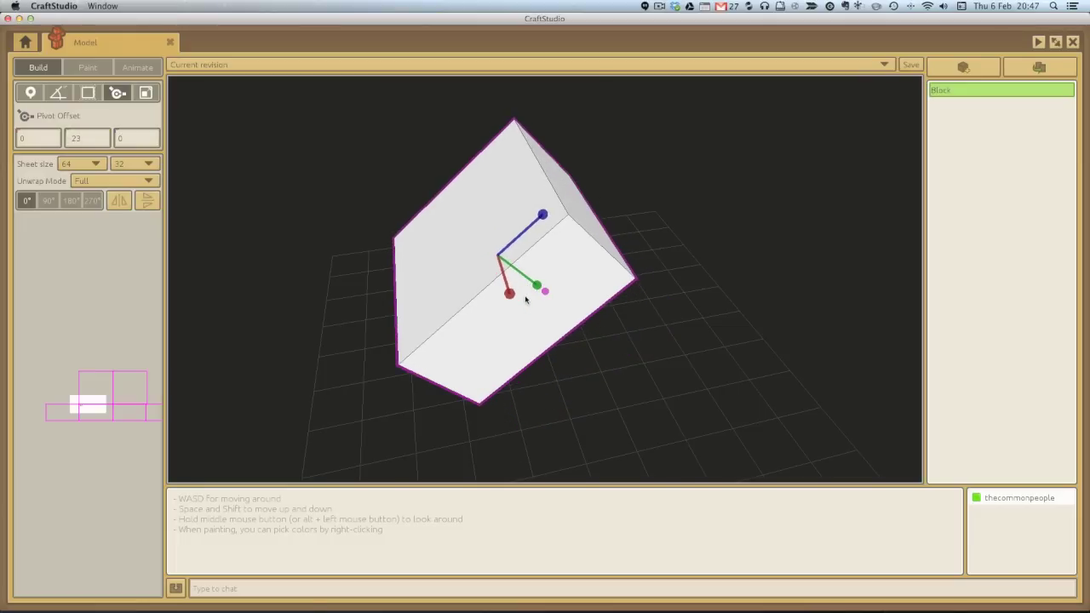
middle_drag(545, 279, 593, 324)
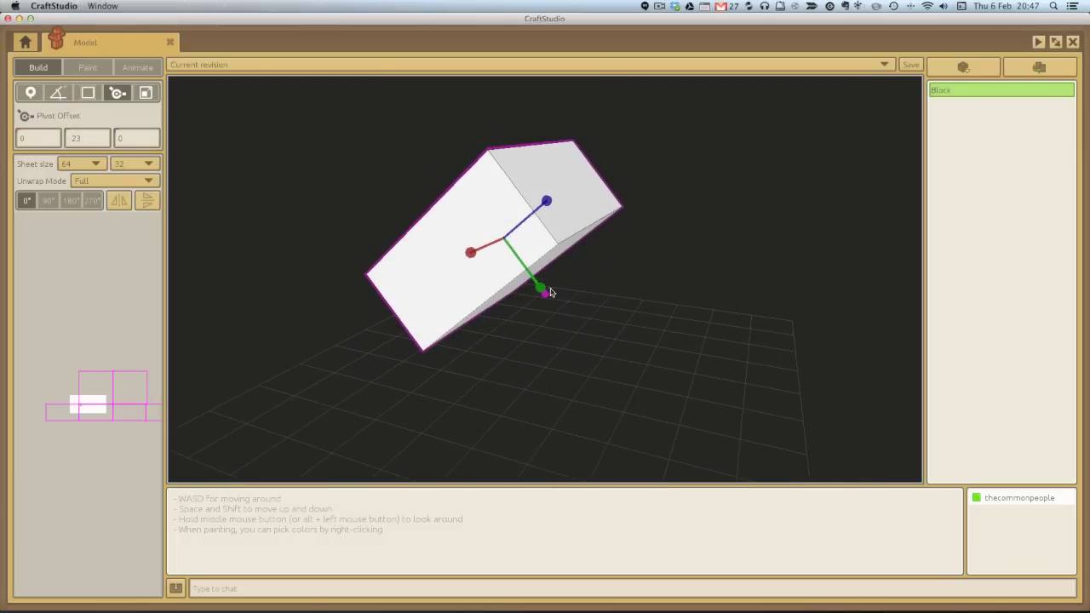
- Rotate the block around its offset pivot to an X orientation of about -65.67
click(57, 92)
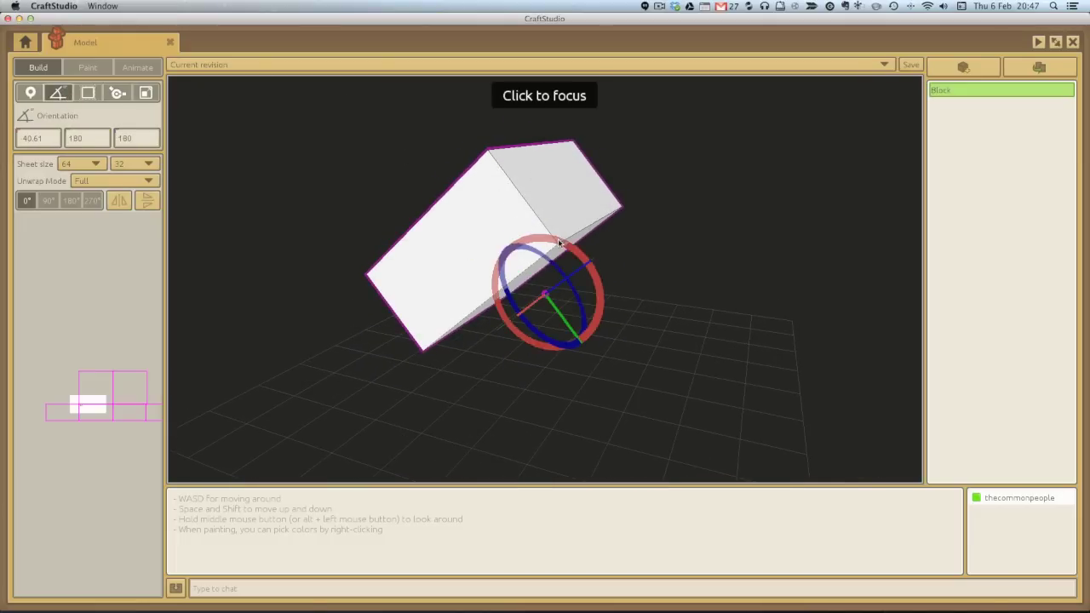
drag(558, 239, 528, 199)
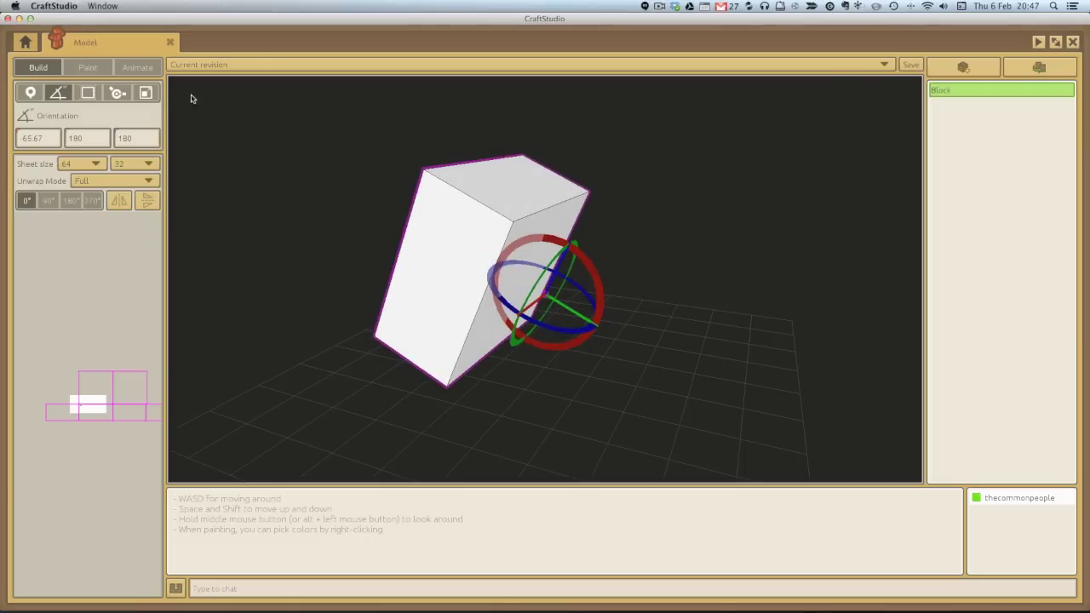
- Activate the Stretch tool for the block and widen the texture sheet area
click(146, 92)
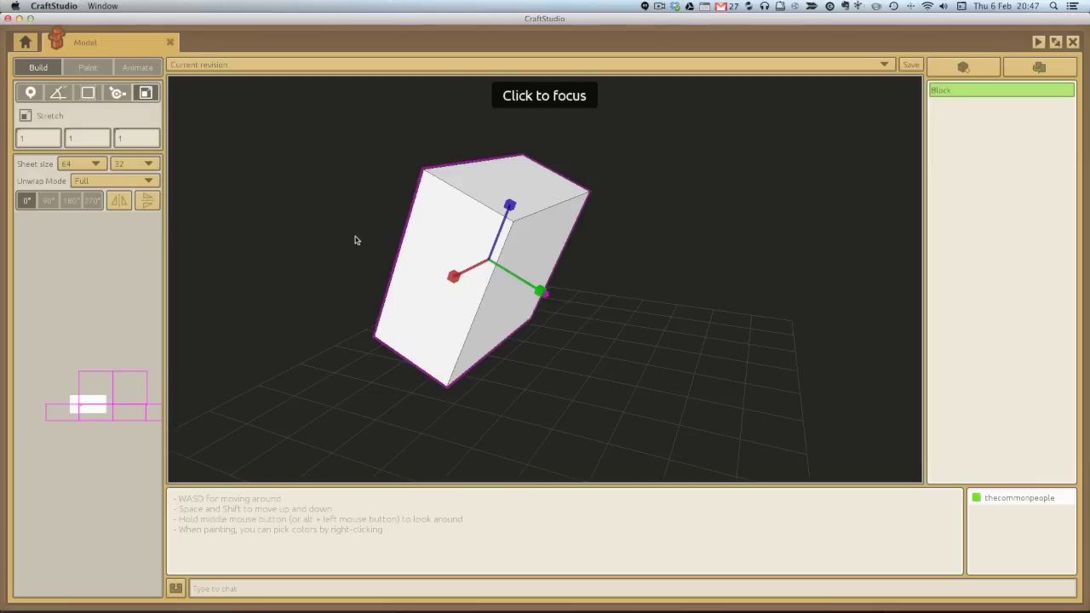
middle_drag(636, 221, 406, 250)
drag(167, 284, 367, 280)
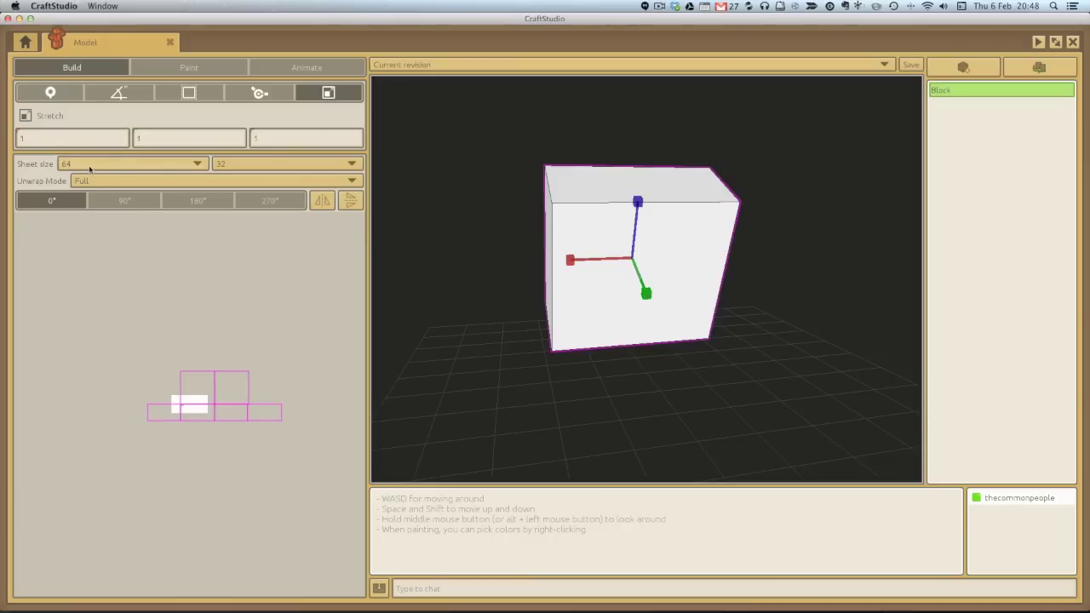
- Set the texture sheet size to 256 by 256 and move the block's unwrapped faces fully onto the sheet
click(196, 164)
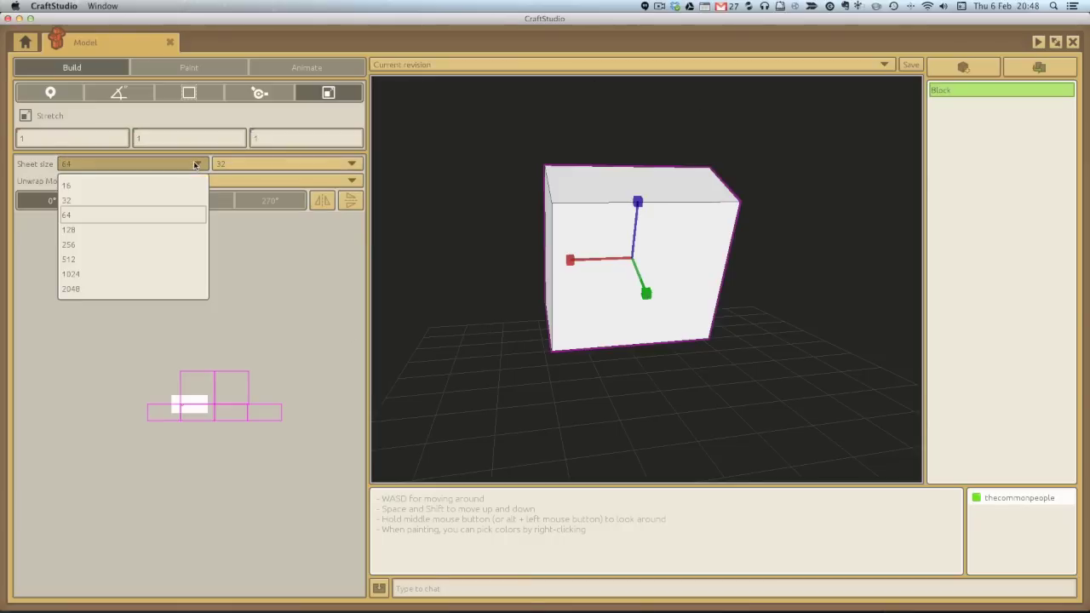
click(98, 246)
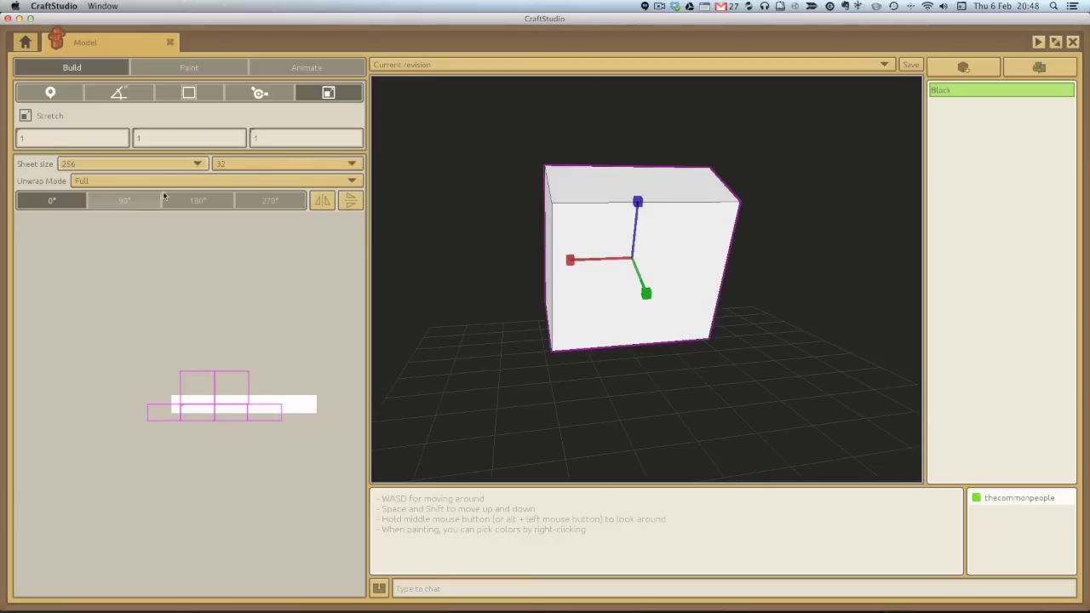
click(228, 166)
click(231, 245)
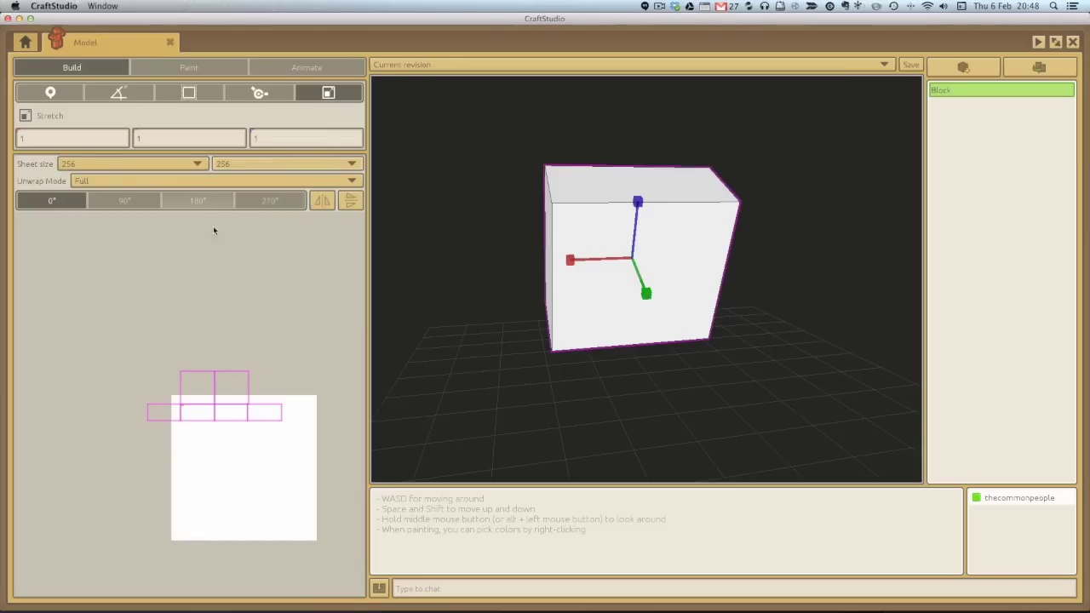
drag(223, 415, 256, 455)
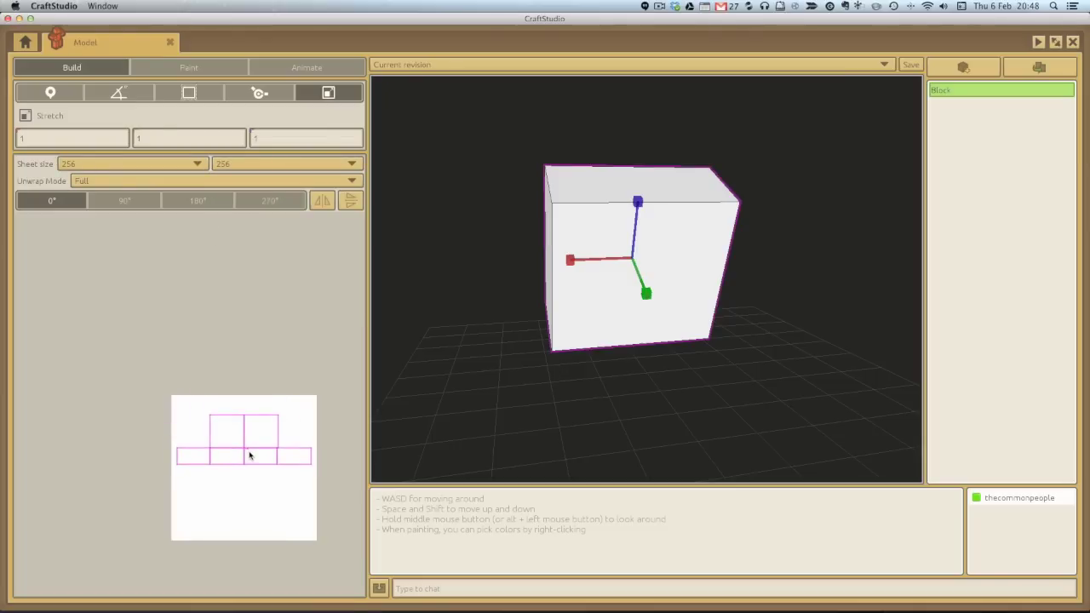
- Paint all of the block's unwrapped faces blue (hue 225, saturation 83%, brightness 100%) using a nearly full-size brush
click(172, 68)
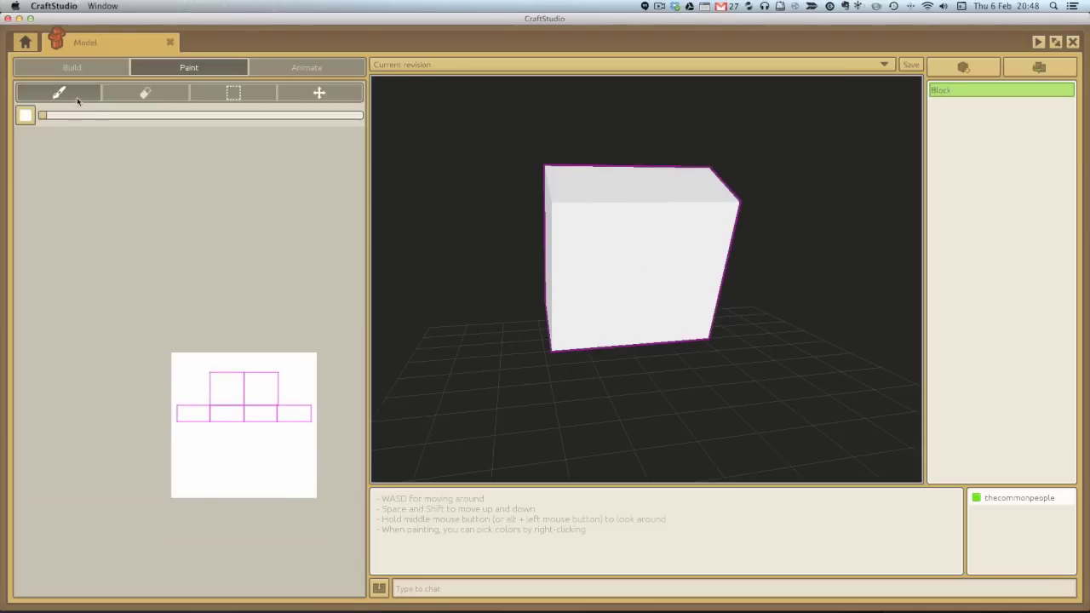
click(58, 93)
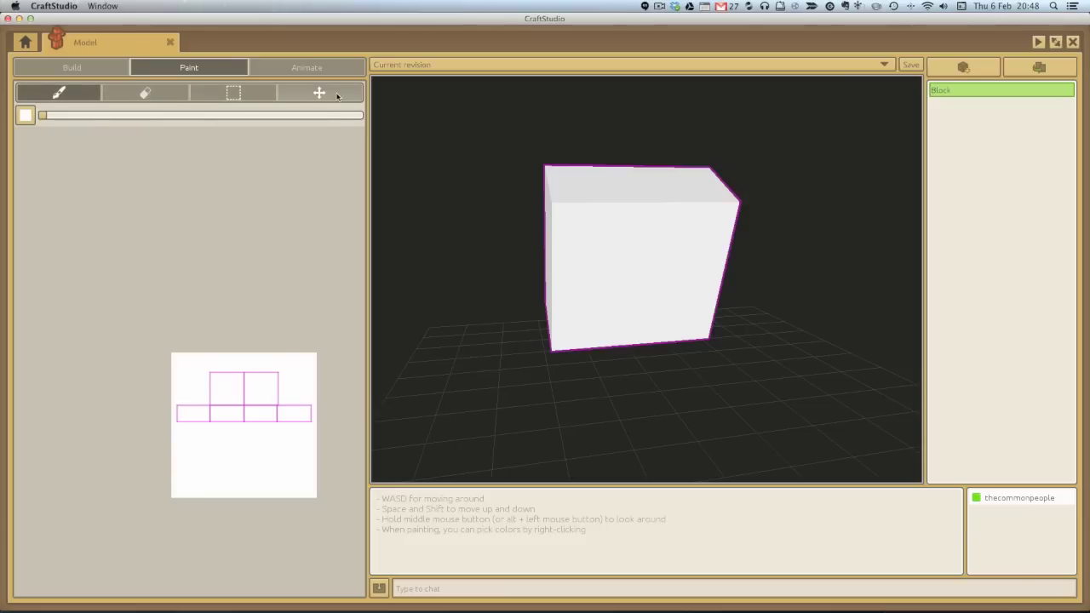
click(24, 115)
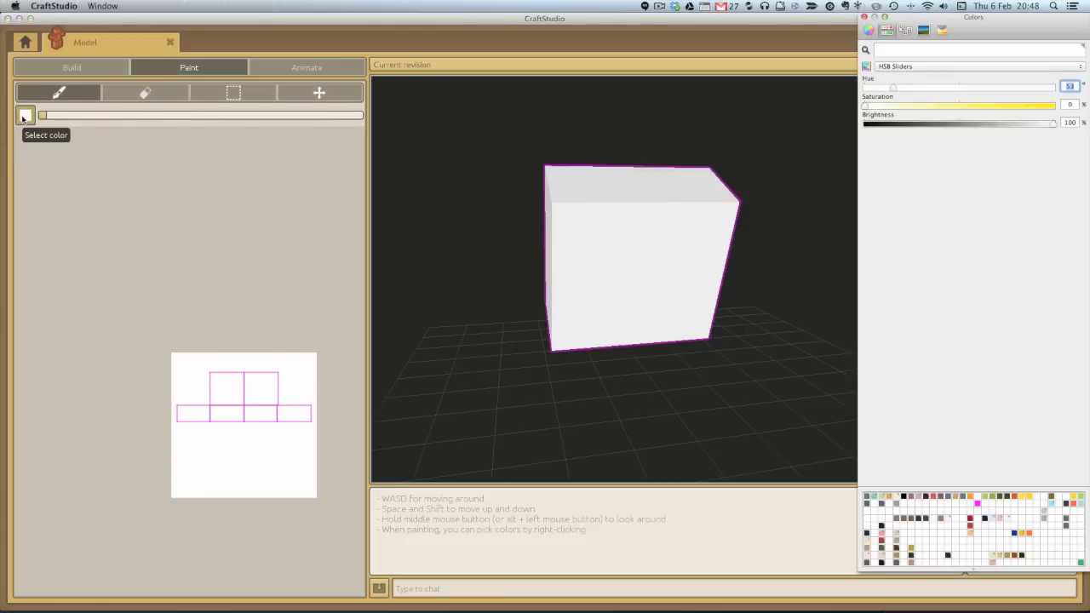
click(1021, 105)
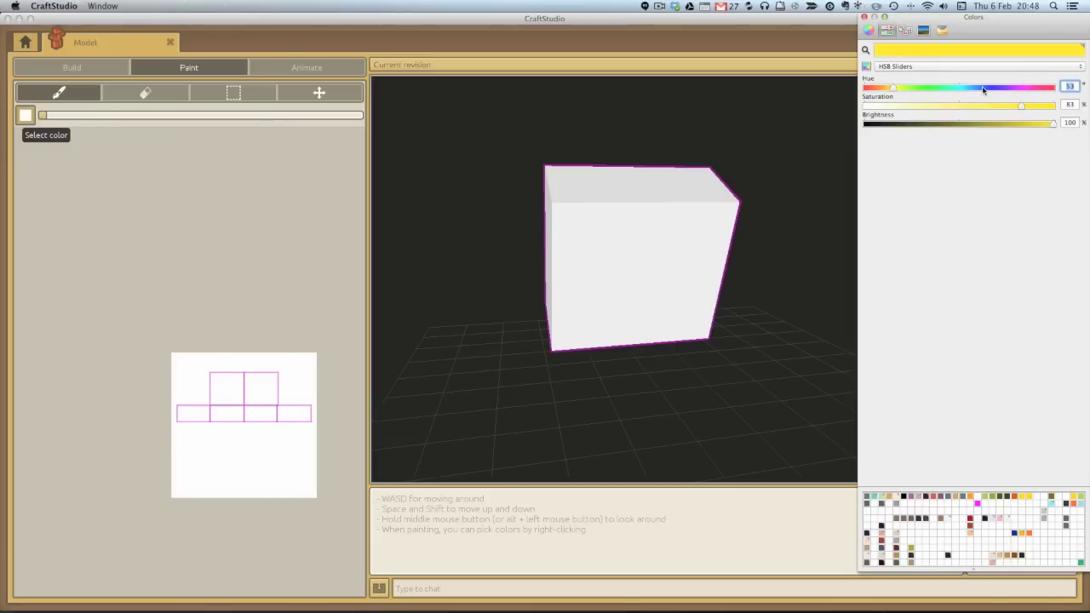
click(984, 88)
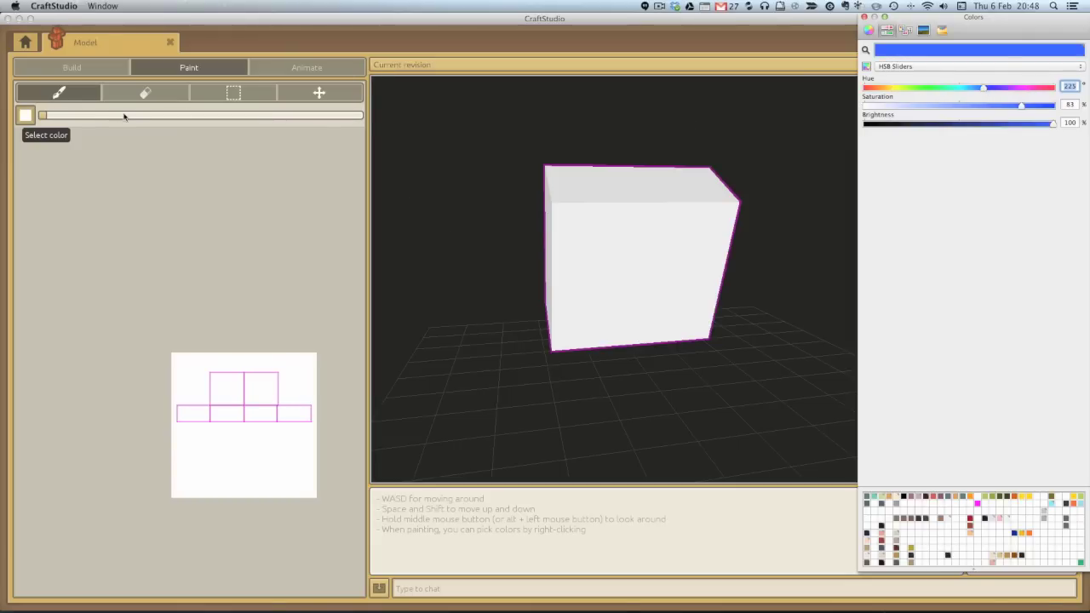
click(865, 17)
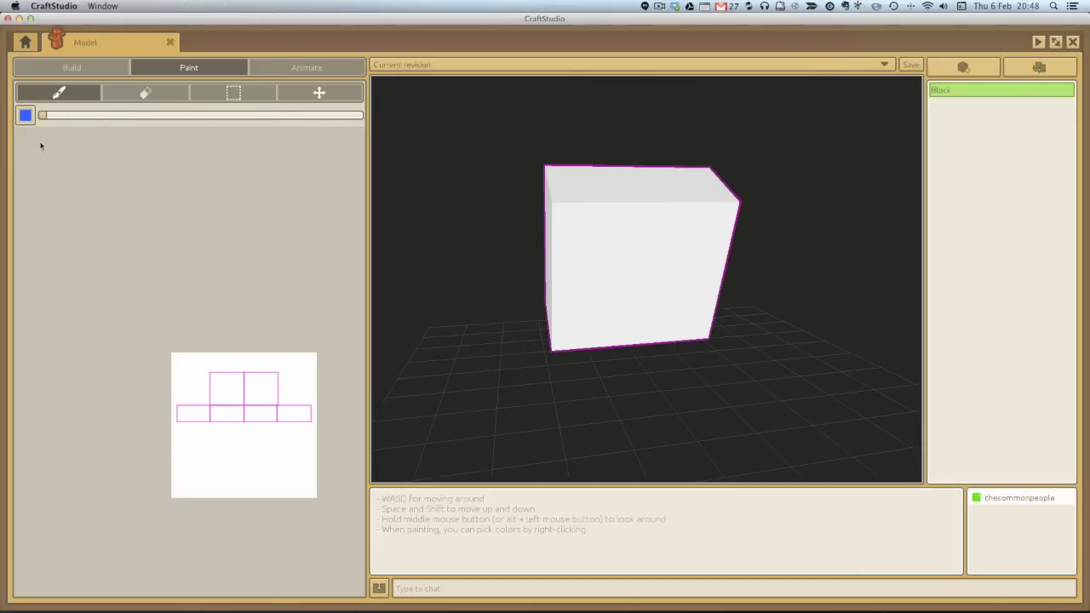
click(25, 116)
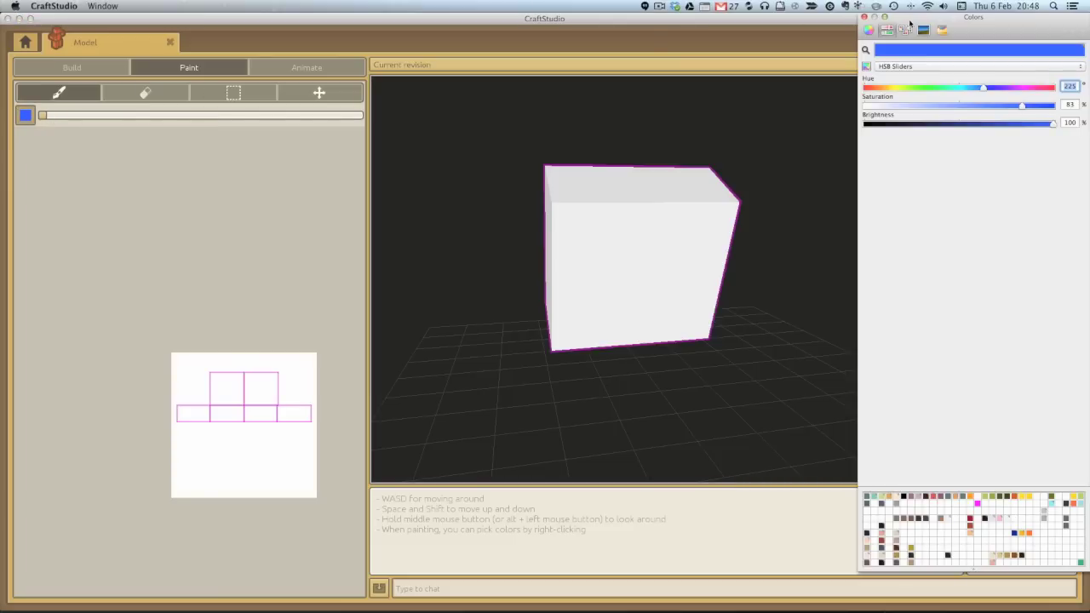
click(863, 17)
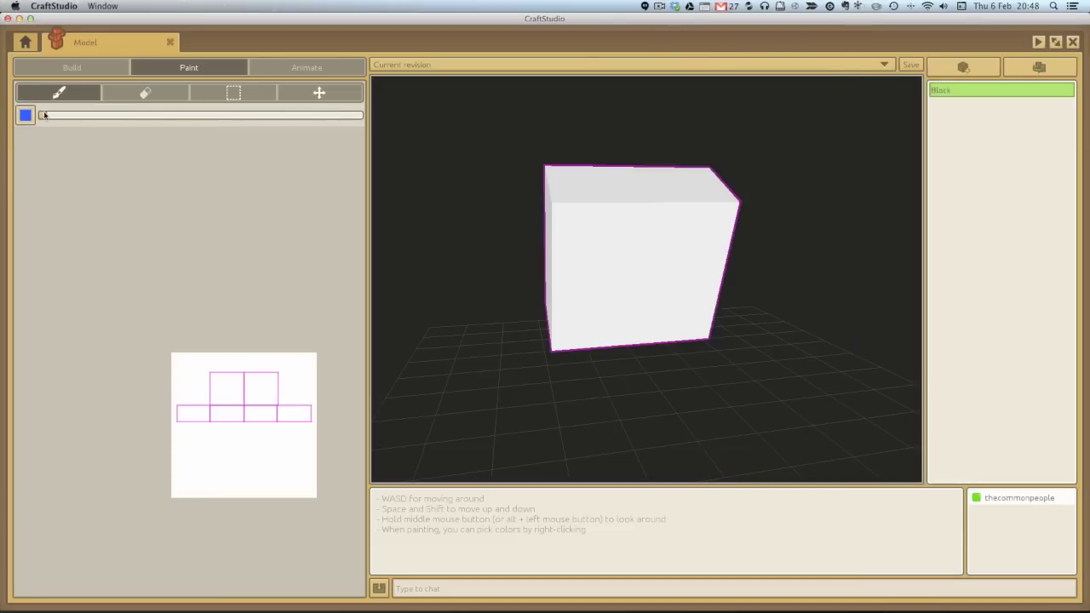
drag(44, 116, 341, 126)
mouse_move(221, 372)
mouse_down()
mouse_move(205, 399)
mouse_move(230, 400)
mouse_move(195, 400)
mouse_move(180, 417)
mouse_move(241, 399)
mouse_move(220, 404)
mouse_move(218, 417)
mouse_move(232, 412)
mouse_move(251, 375)
mouse_move(270, 379)
mouse_move(270, 411)
mouse_move(251, 416)
mouse_move(302, 414)
mouse_move(275, 410)
mouse_up()
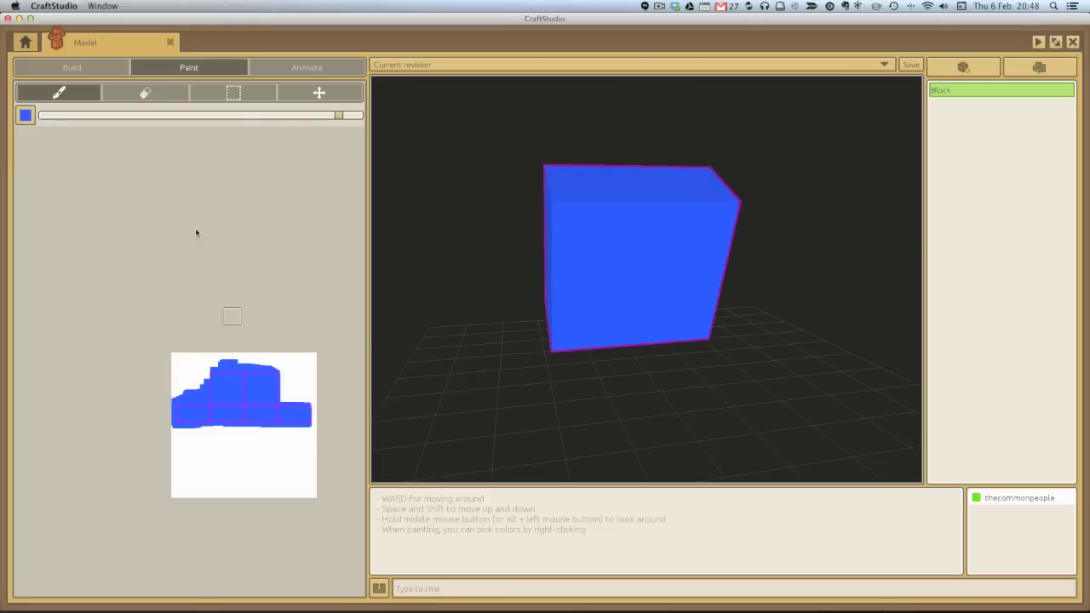
- Change the paint colour to a very pale blue, shrink the brush, and paint wavy horizontal lines across the unwrapped faces
click(25, 115)
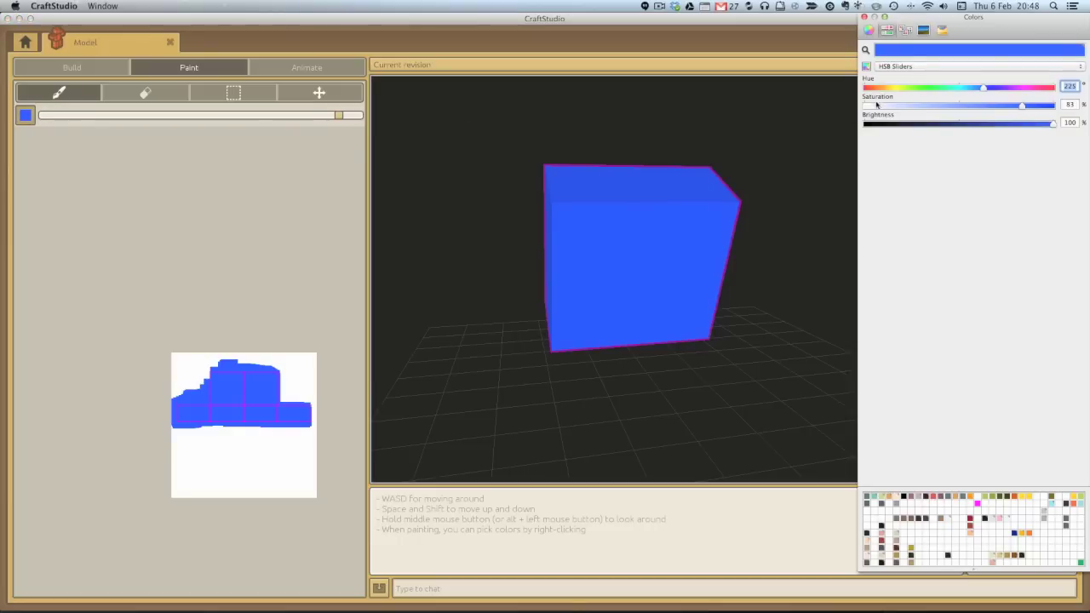
click(866, 17)
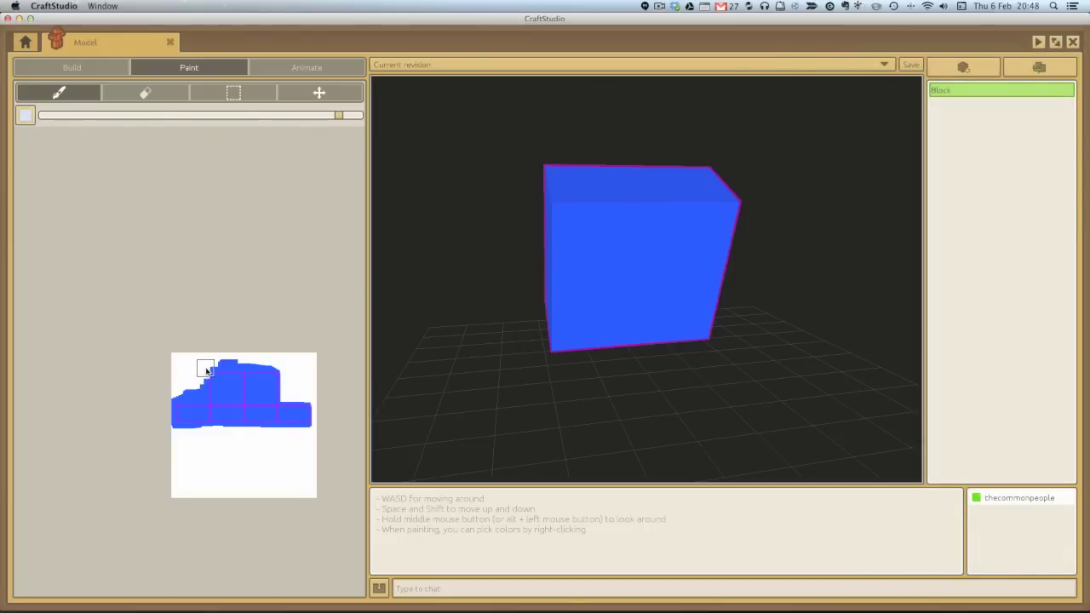
drag(96, 116, 94, 158)
drag(212, 389, 252, 397)
drag(177, 412, 284, 419)
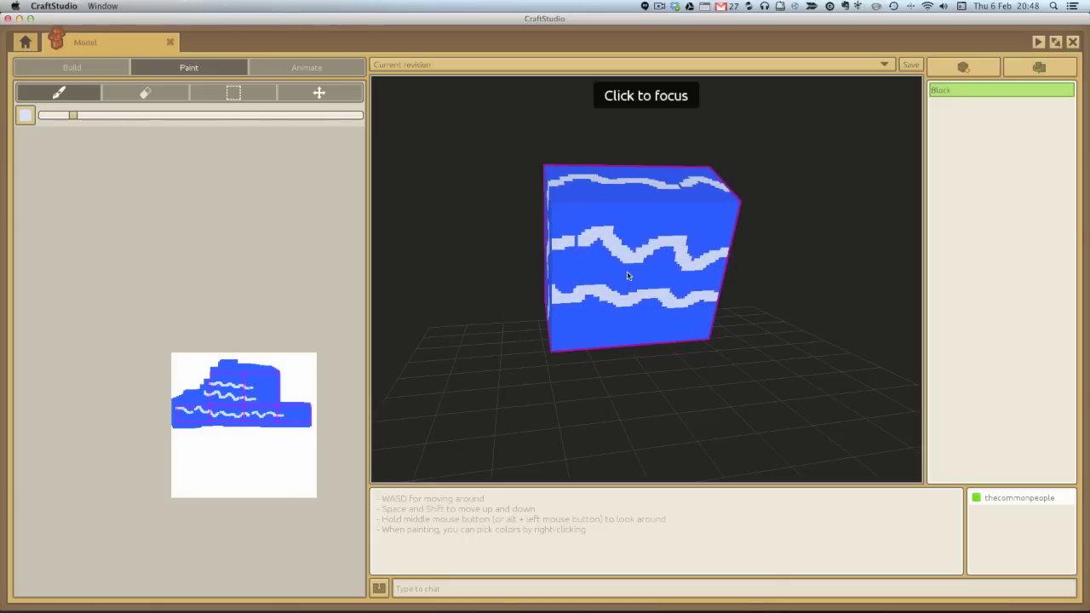
- Add a new child block under the painted block, keeping the suggested name
mouse_move(628, 276)
middle_down()
mouse_move(647, 277)
mouse_move(538, 183)
middle_up()
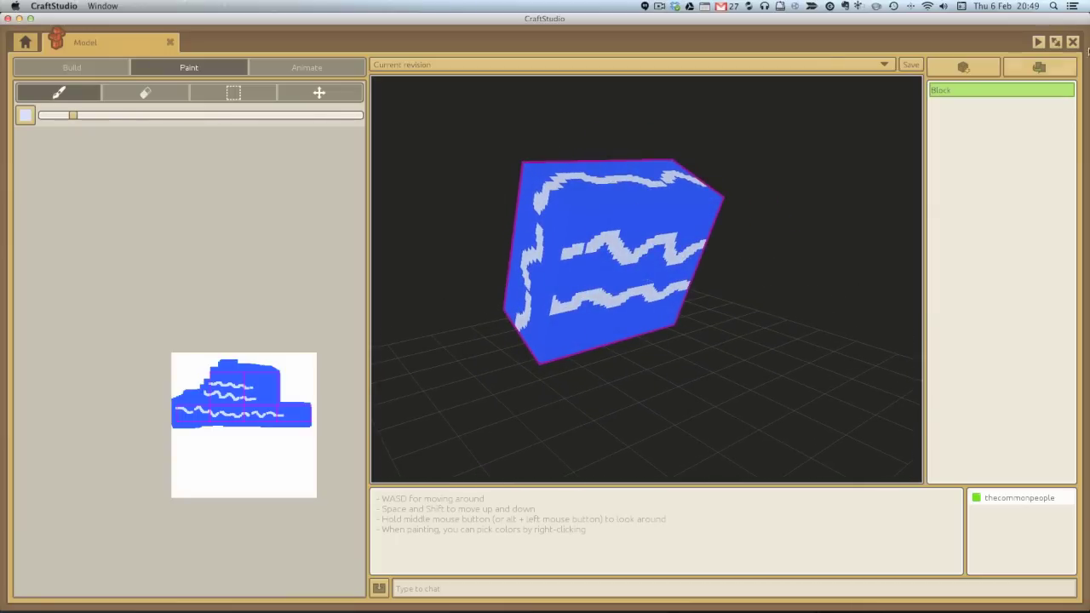
click(964, 70)
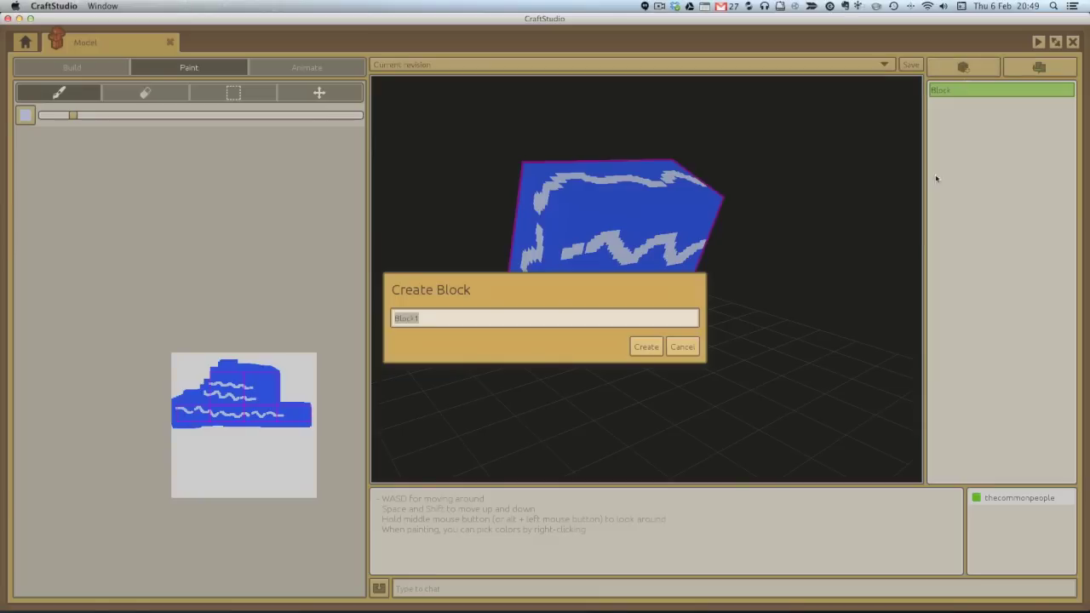
click(645, 346)
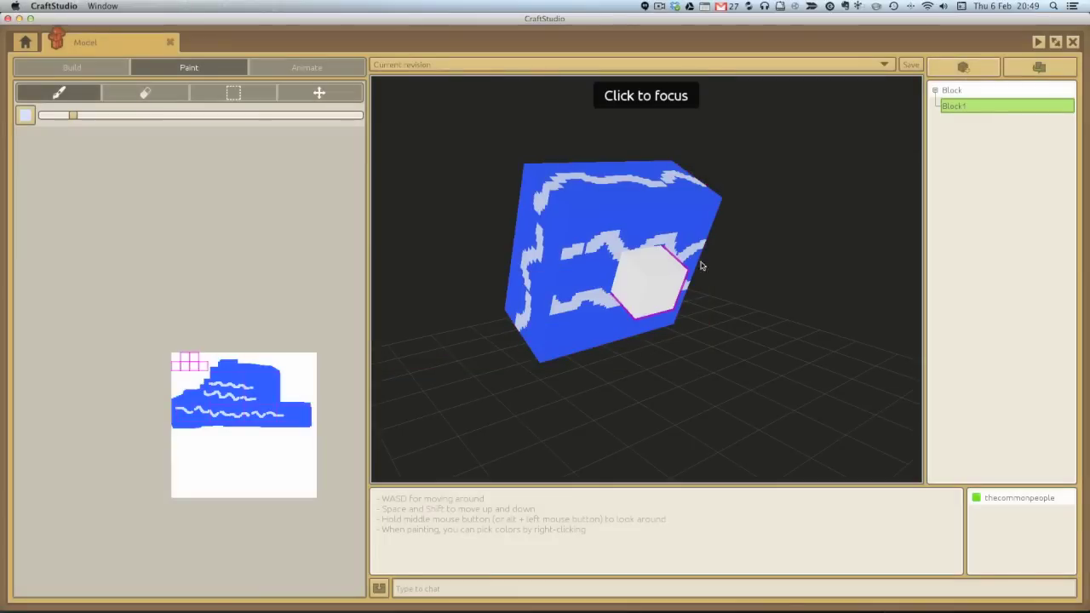
- Open the existing spaceinvader model in its own editor and bring the whole figure into view
click(24, 41)
double_click(52, 161)
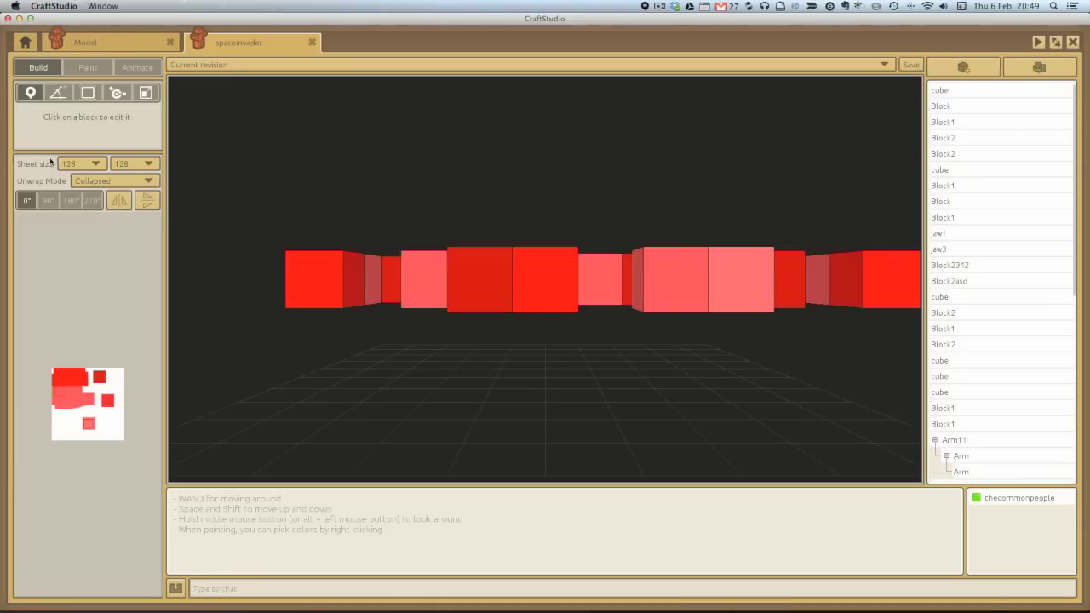
middle_drag(540, 219, 545, 281)
key(s)
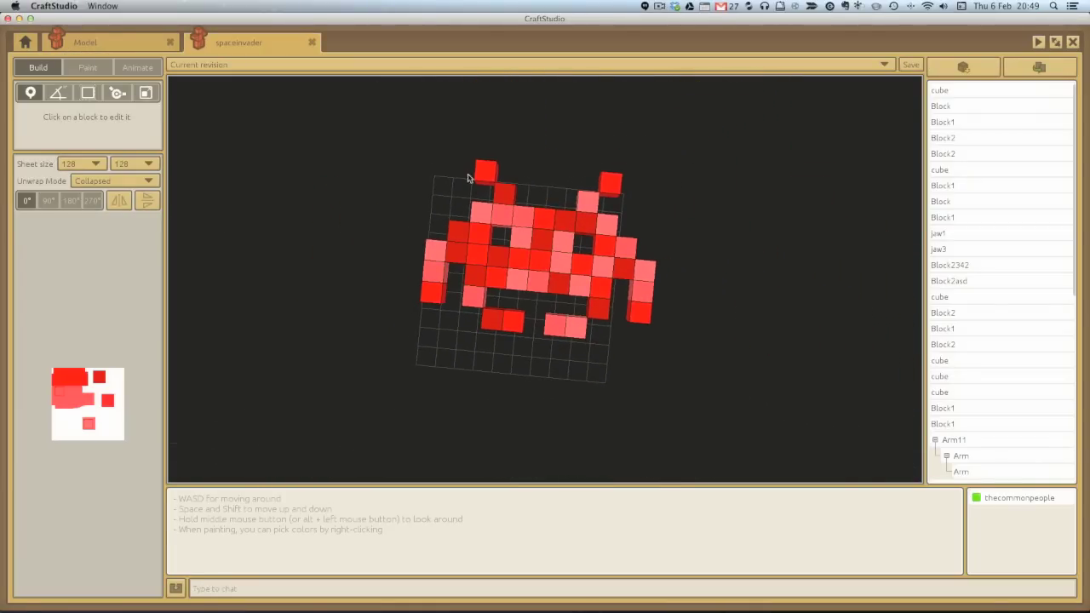
- Preview the space invader's move animation, pause it, and return to build mode
click(137, 67)
click(81, 169)
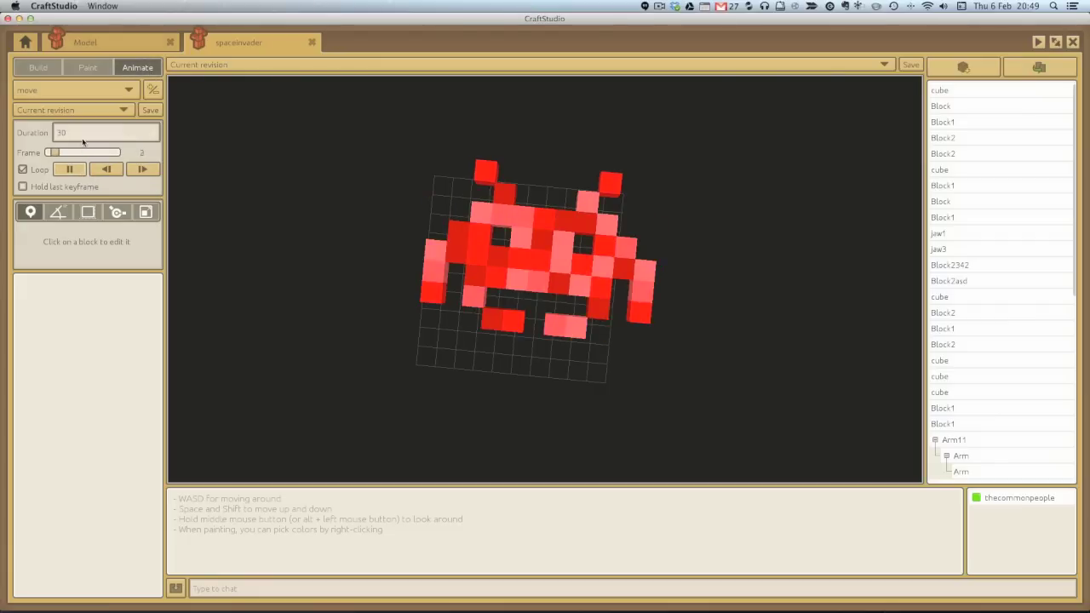
click(76, 168)
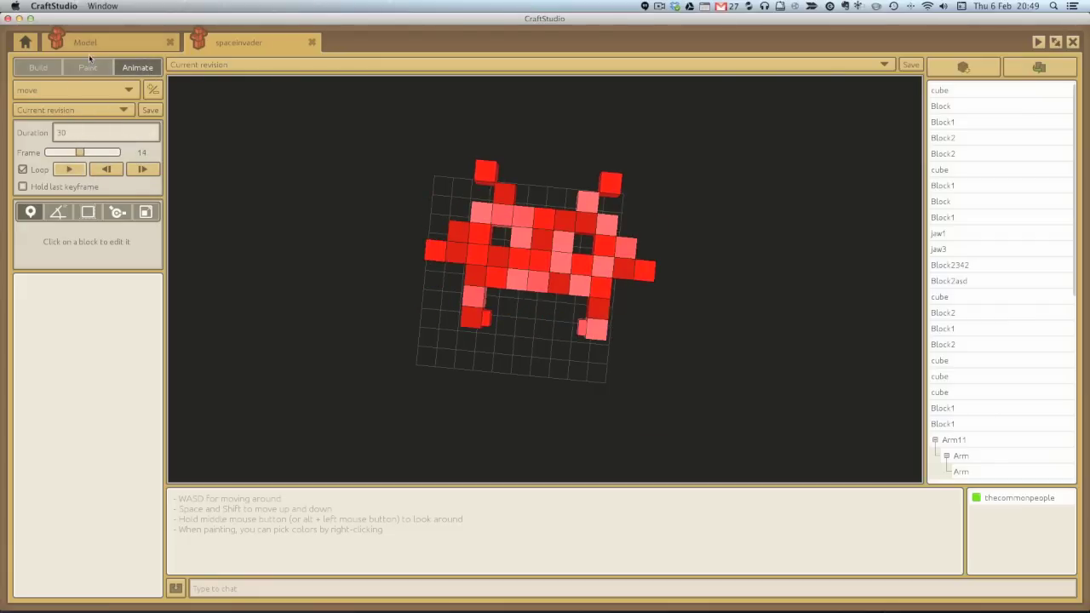
click(39, 67)
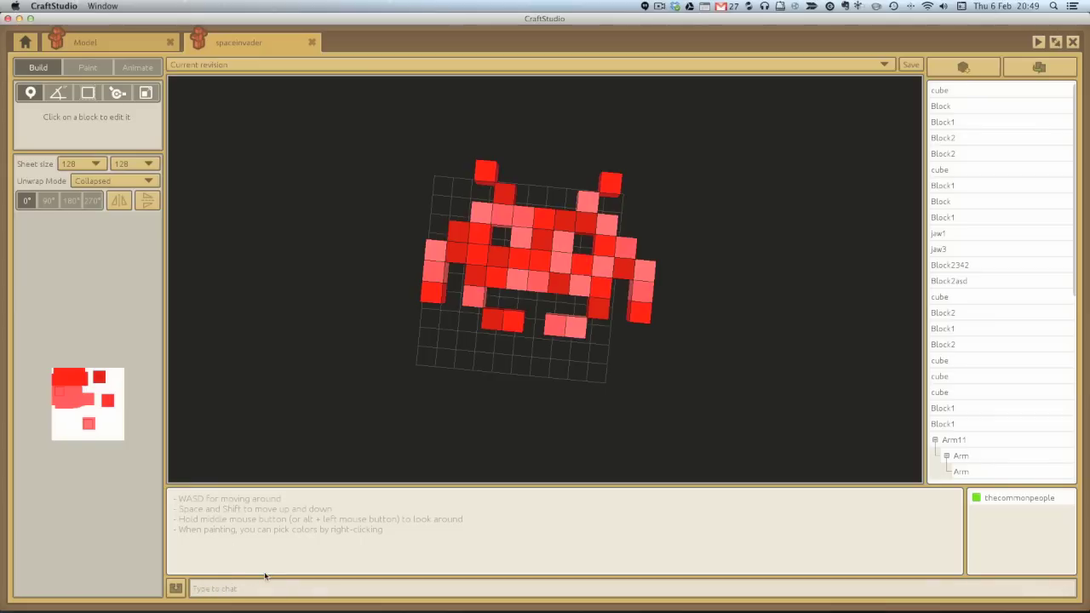
- Export the space invader model with the /export obj command, saving it as invader in the tex folder
text(/expor)
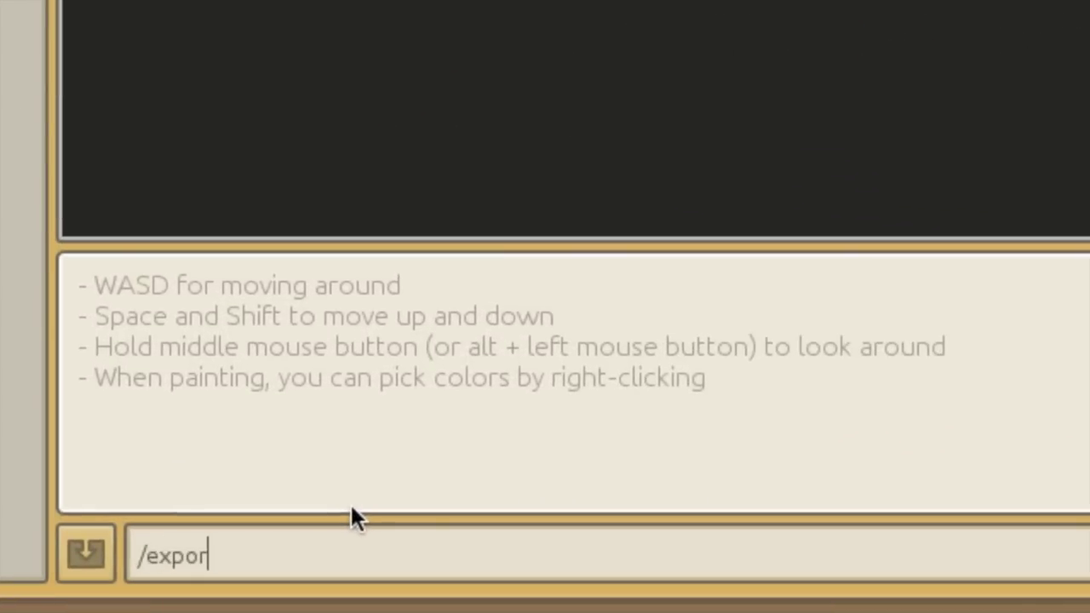
text(t obj)
key(Return)
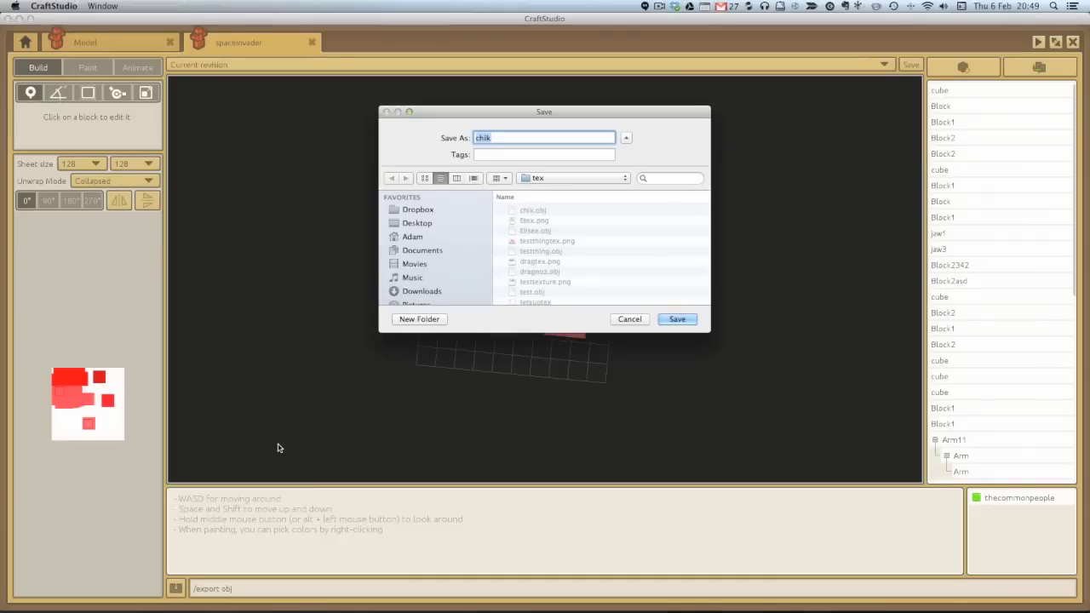
text(invader)
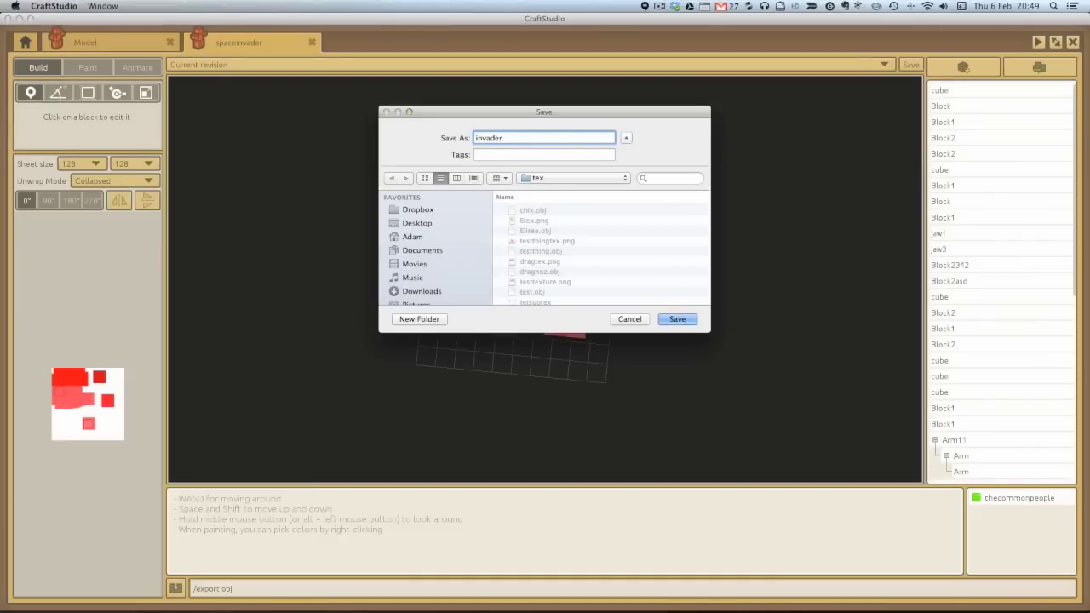
key(Return)
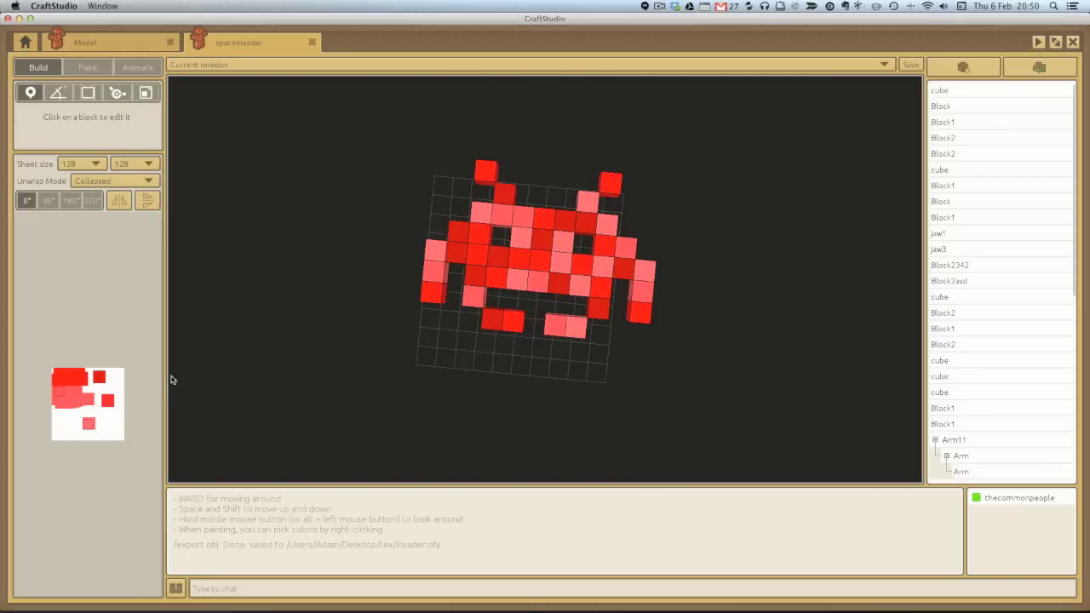
- Export the model's texture with the /export texture command, saving it as invadertex in the tex folder
drag(166, 379, 218, 375)
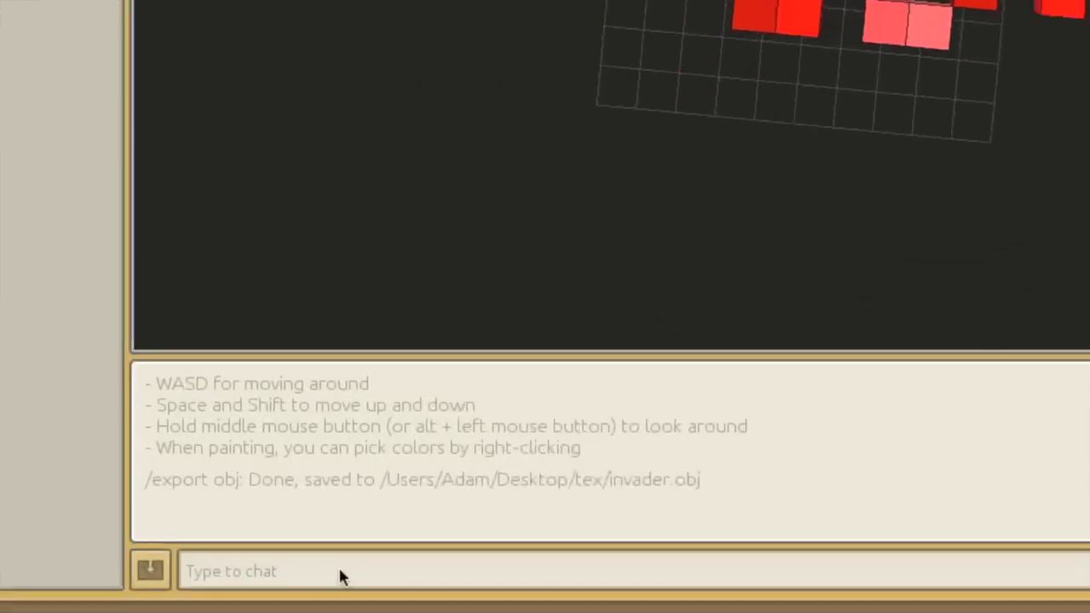
click(319, 590)
text(/ex)
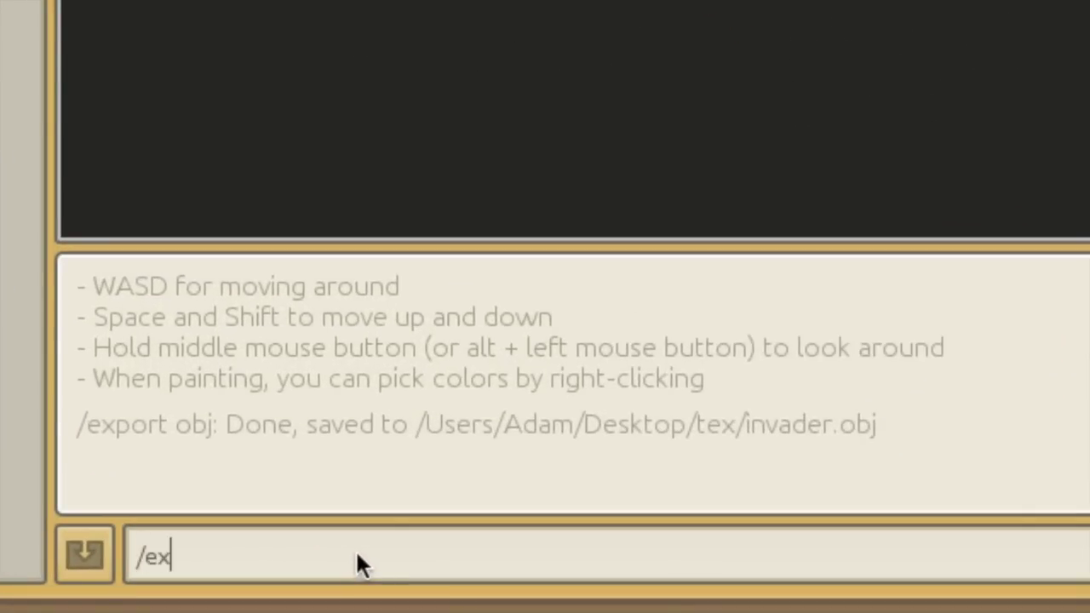
text(port tex)
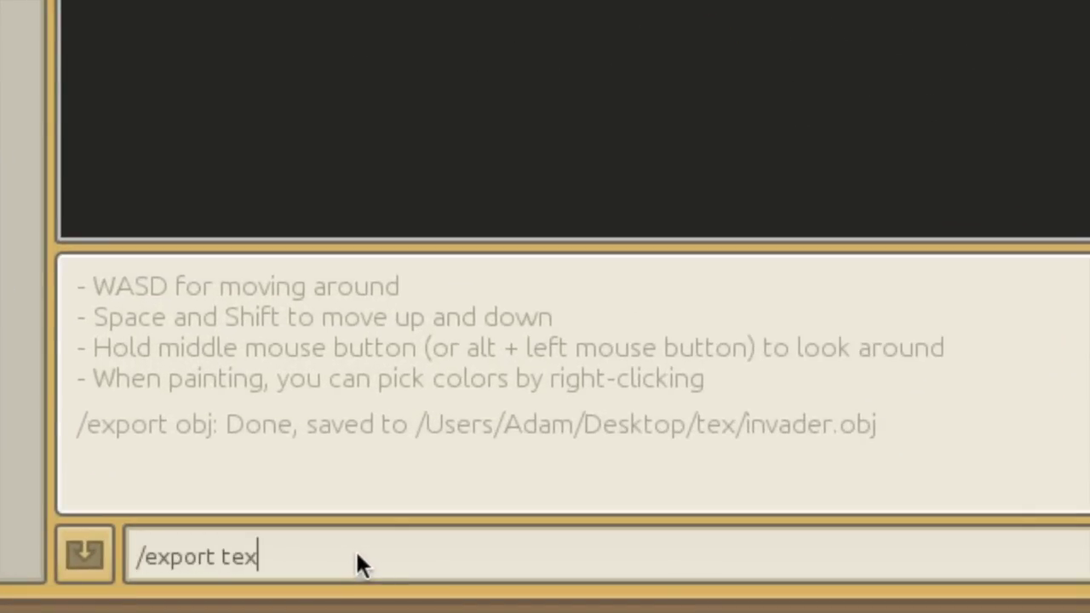
text(tures)
key(BackSpace)
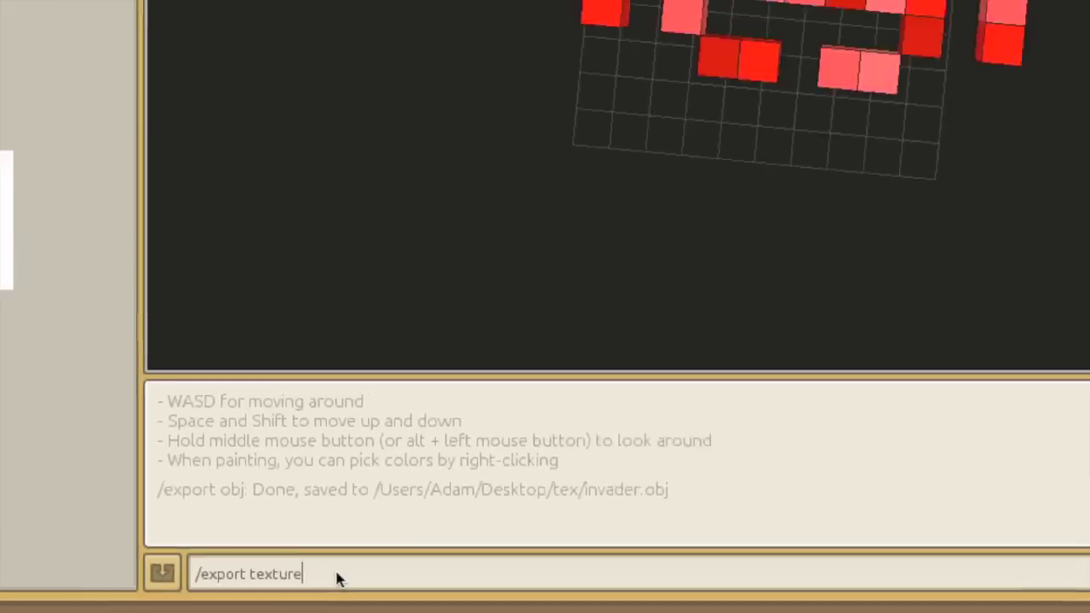
key(Return)
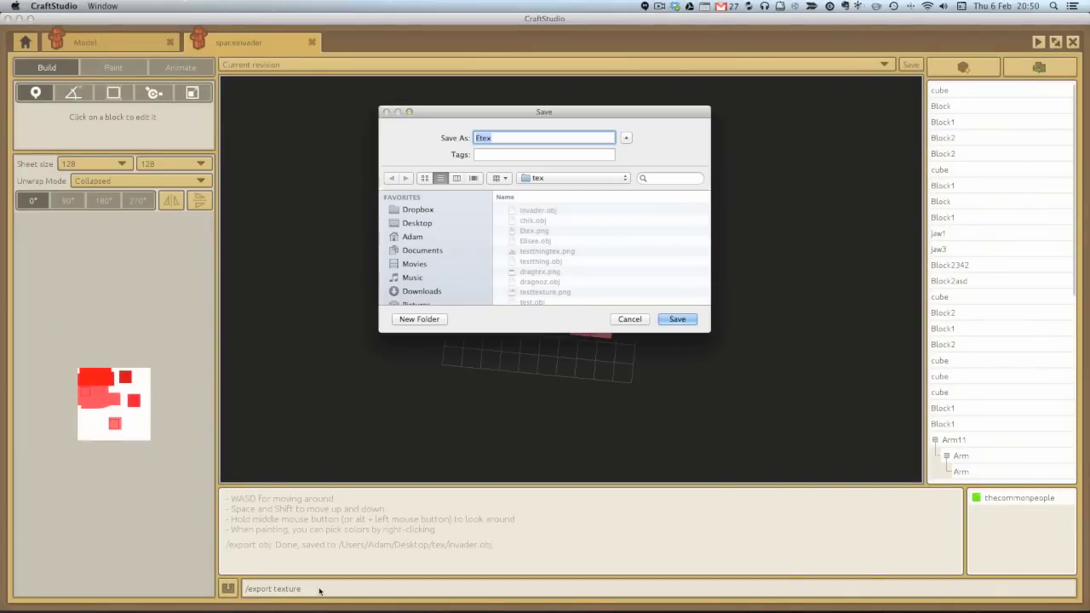
text(invadertex)
key(Return)
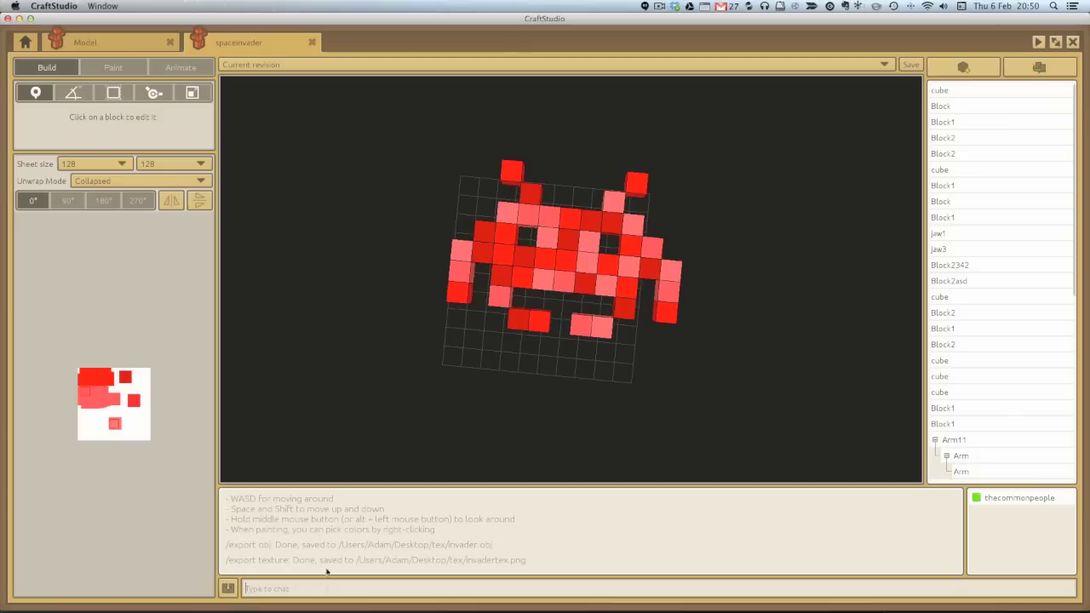
- Switch to Sketchfab in Google Chrome, start a new model upload and choose invader.obj from the tex folder
key(super+Tab)
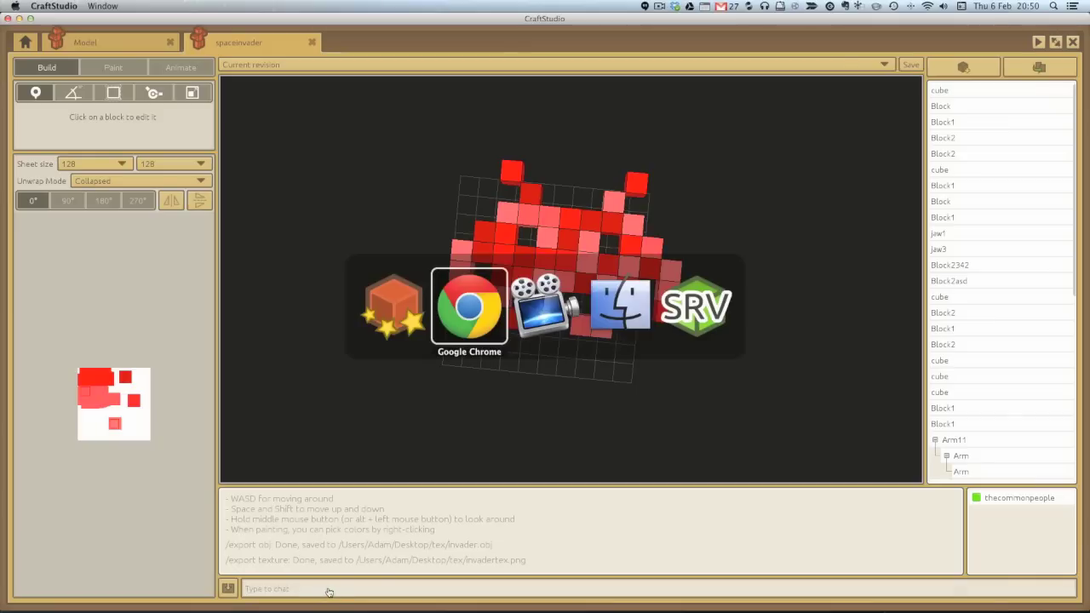
click(501, 318)
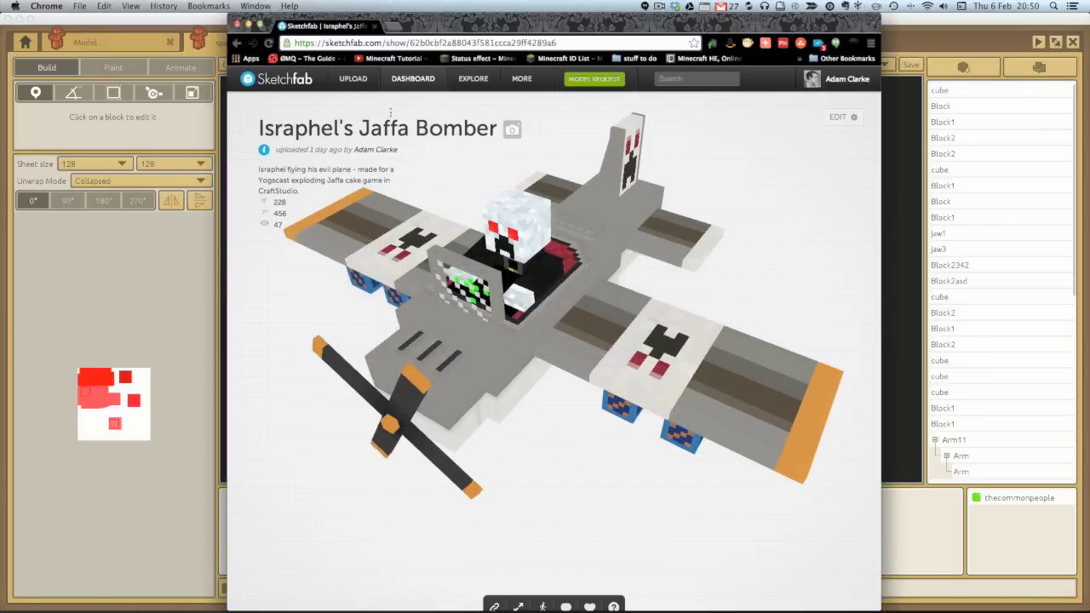
click(347, 78)
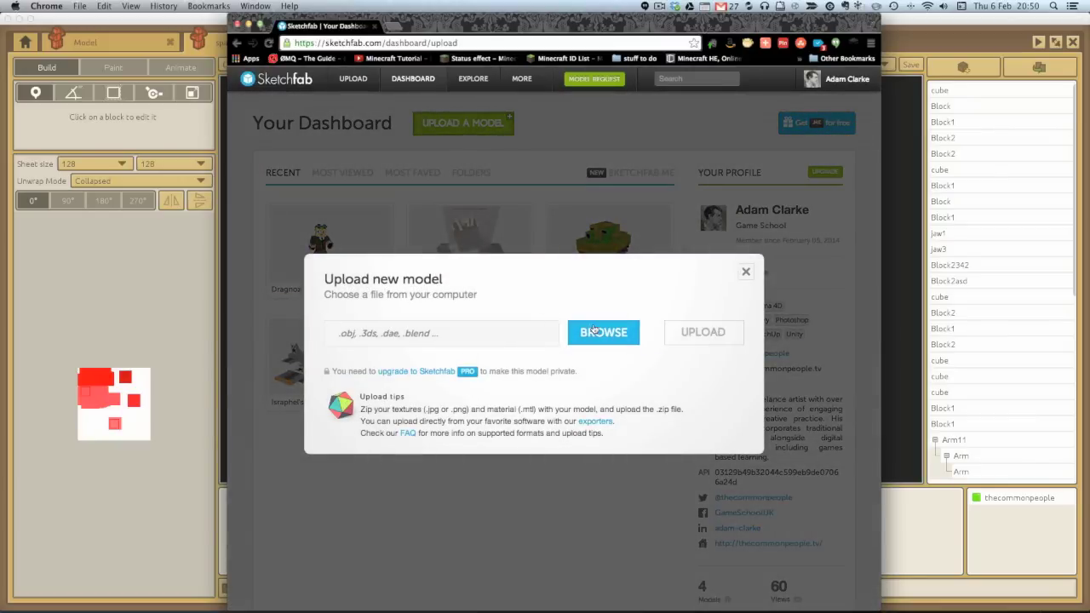
click(594, 332)
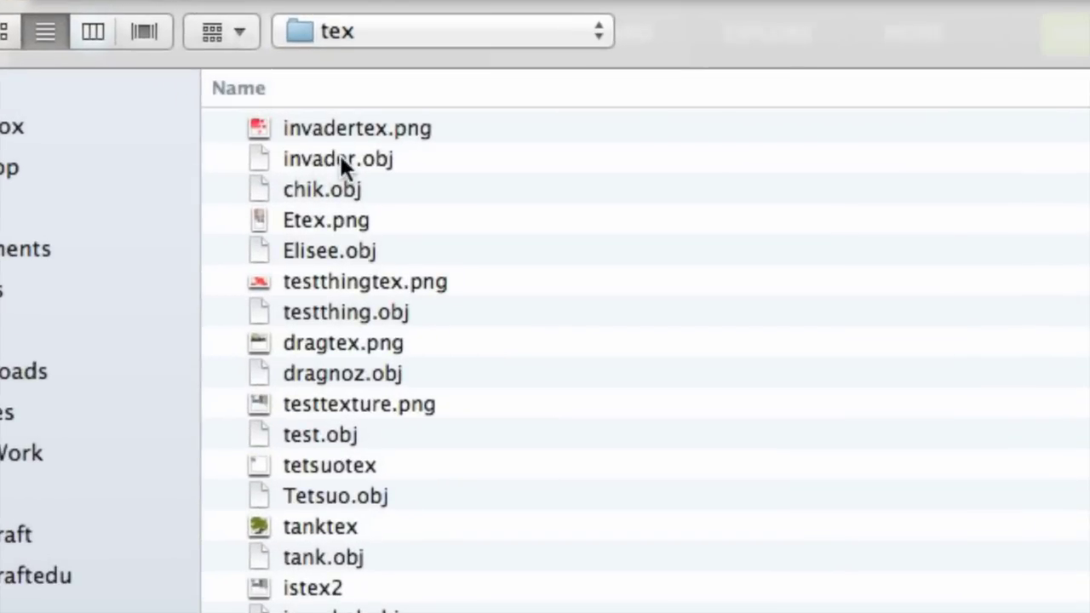
click(336, 159)
key(Return)
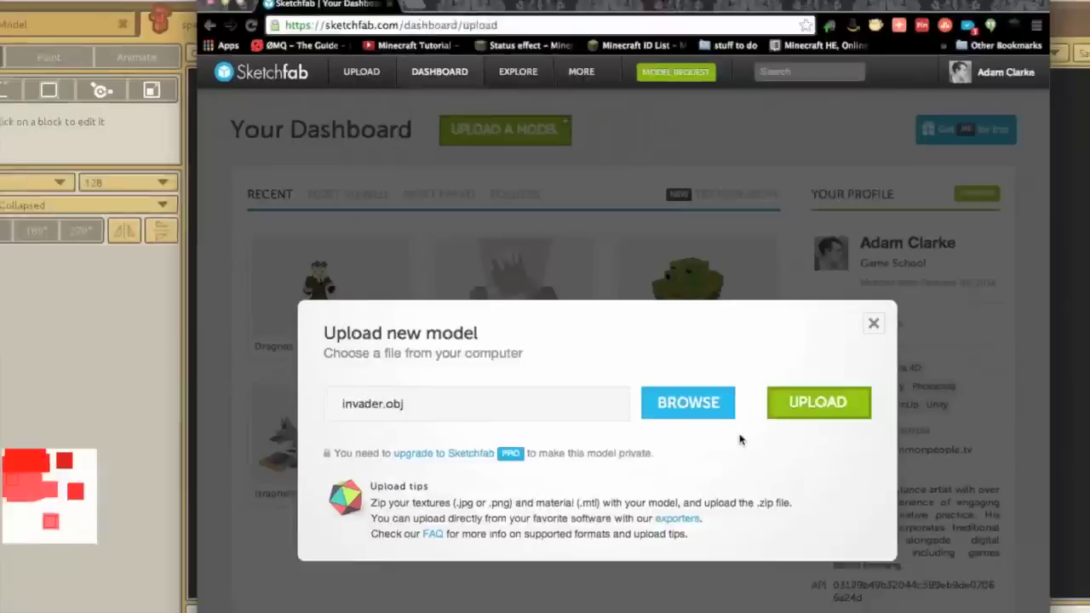
- Upload invader.obj, capitalise the model name to Invader and tag it craftstudio
click(695, 335)
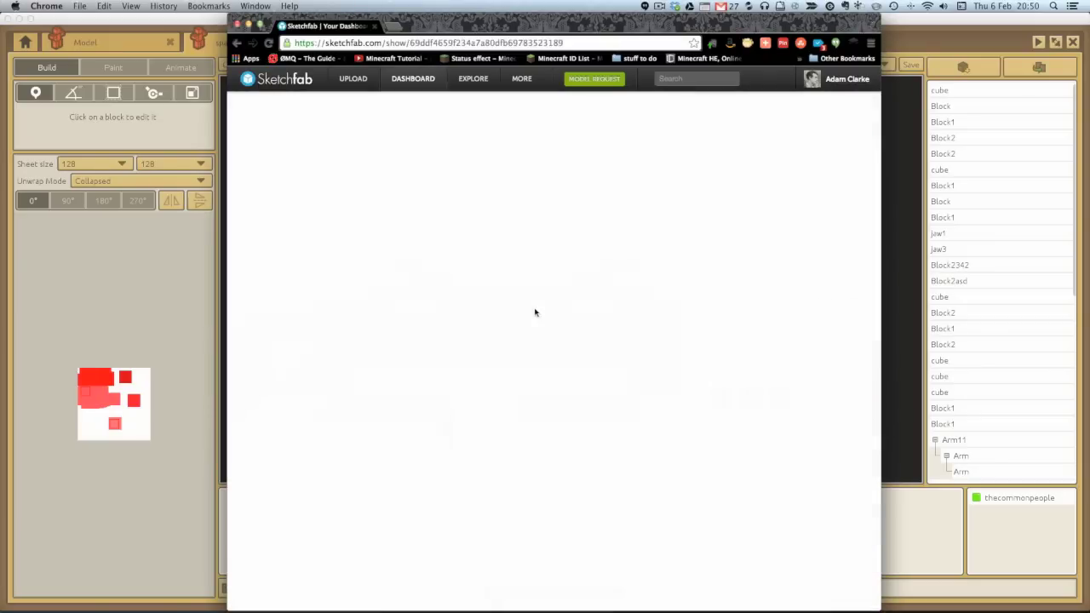
drag(558, 313, 541, 351)
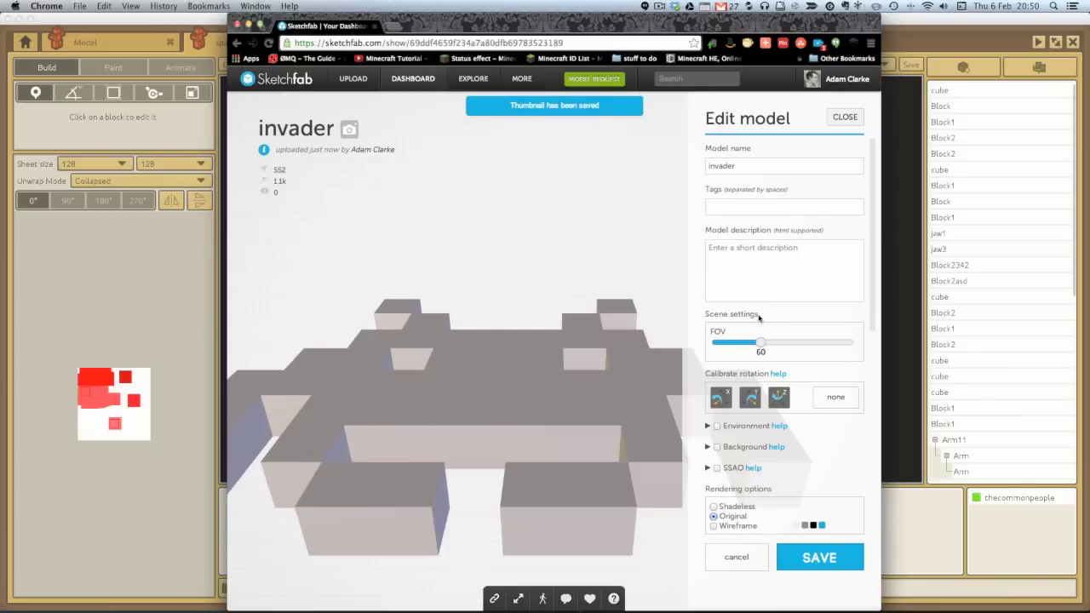
click(711, 166)
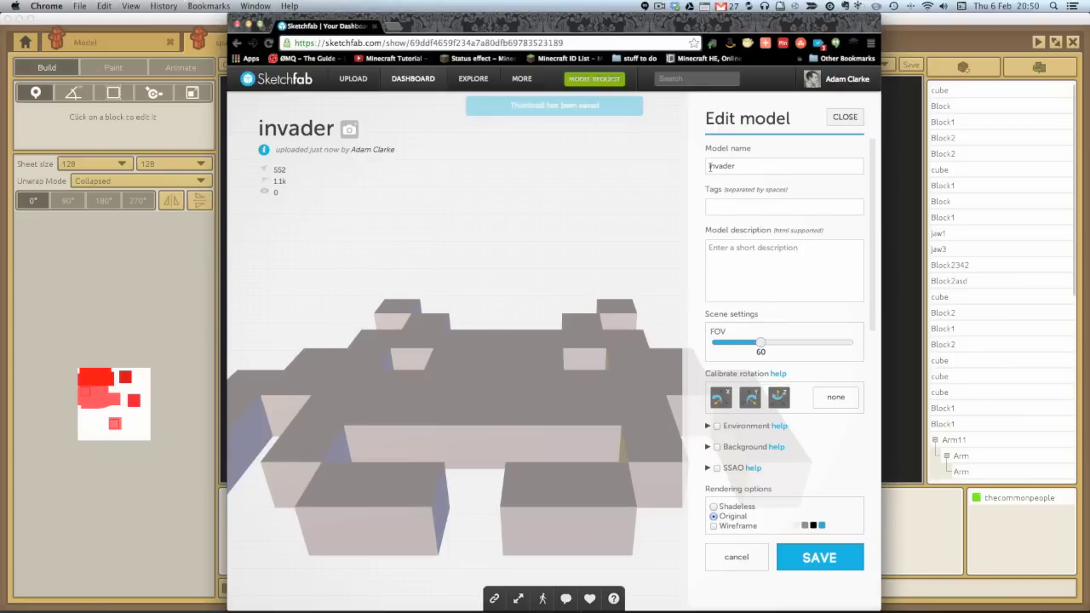
key(BackSpace)
text(I)
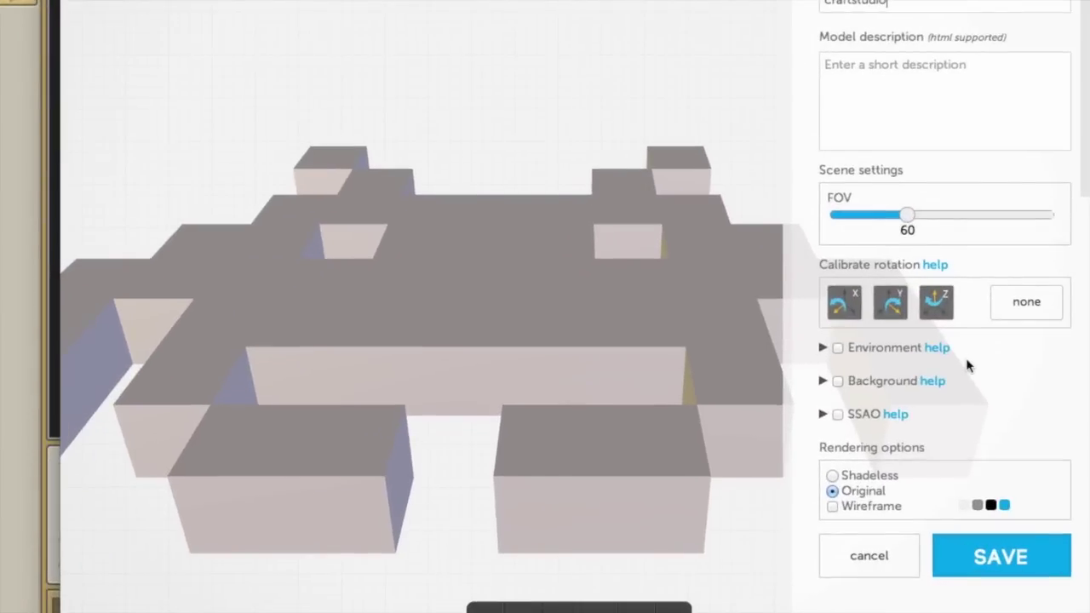
- Set the Invader model's rendering option to Shadeless
scroll(797, 431, down, 1)
scroll(966, 358, down, 5)
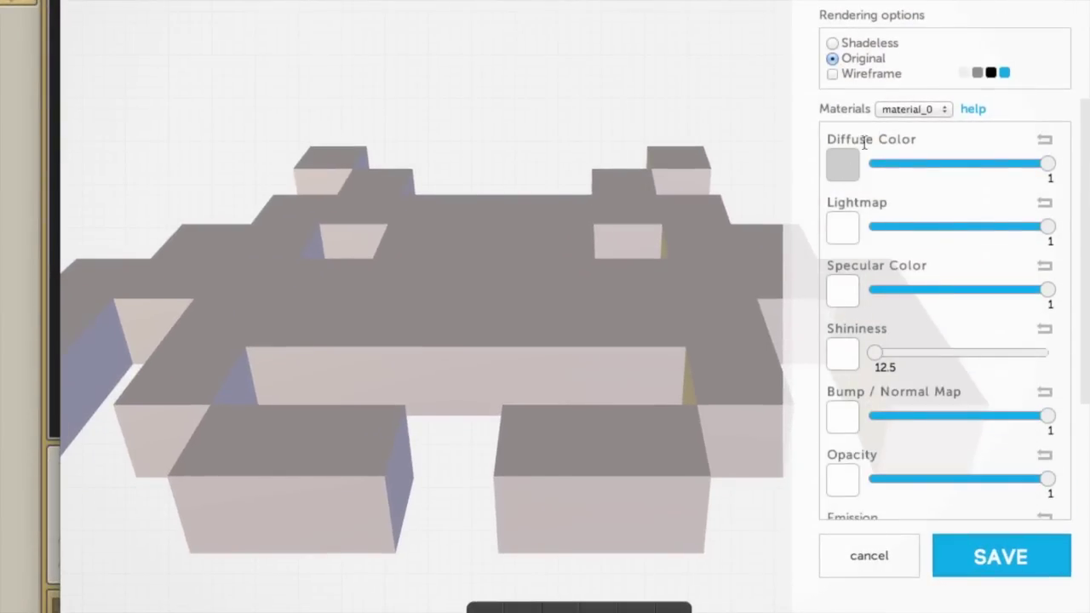
scroll(901, 264, down, 3)
scroll(901, 214, up, 3)
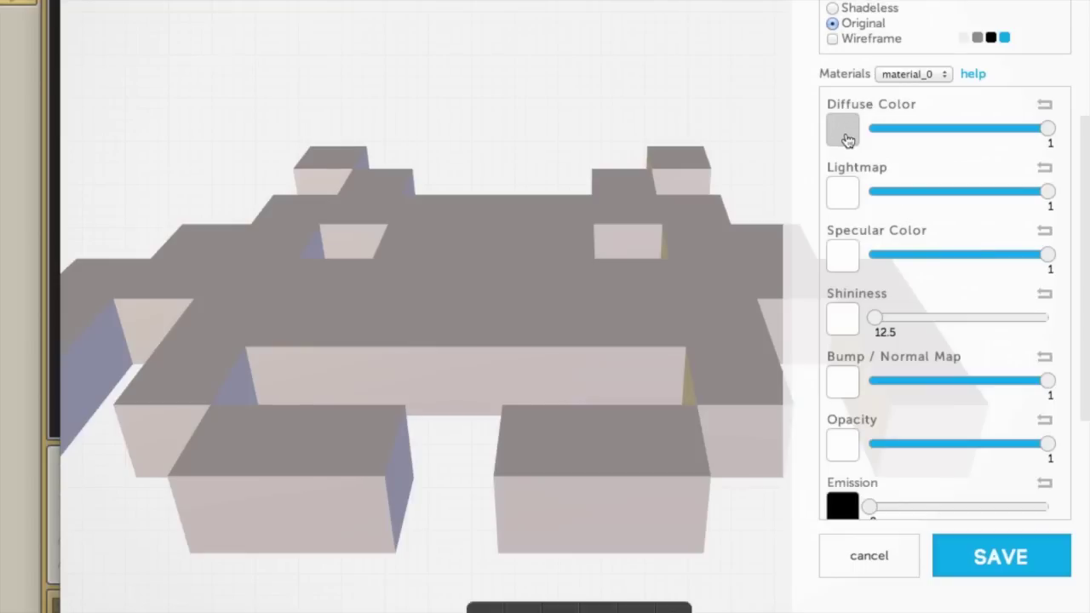
click(832, 8)
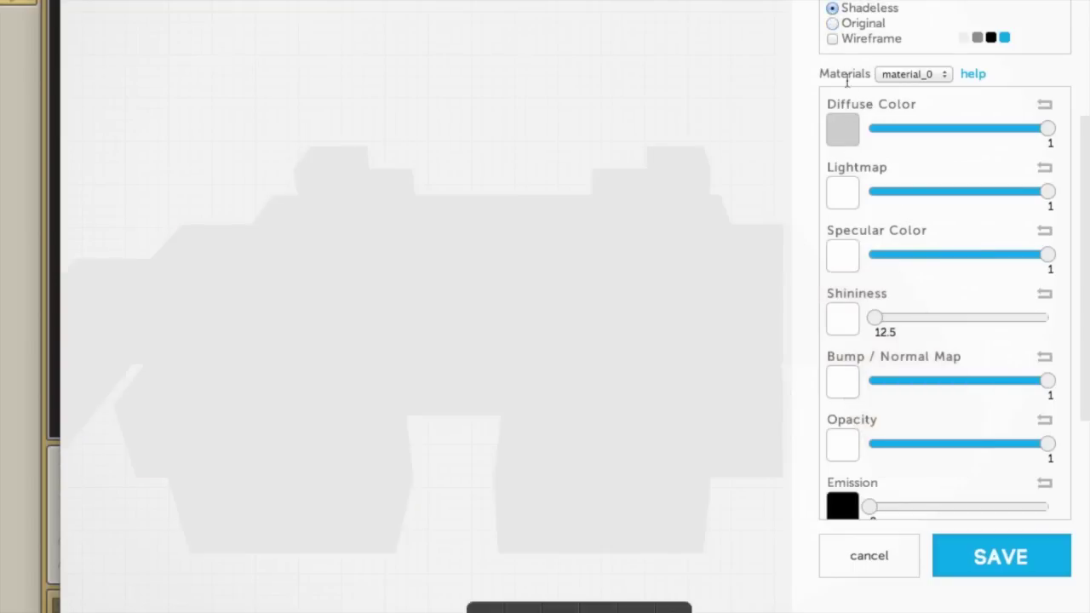
- Upload invadertex.png from the tex folder as the diffuse color texture of material_0
click(841, 130)
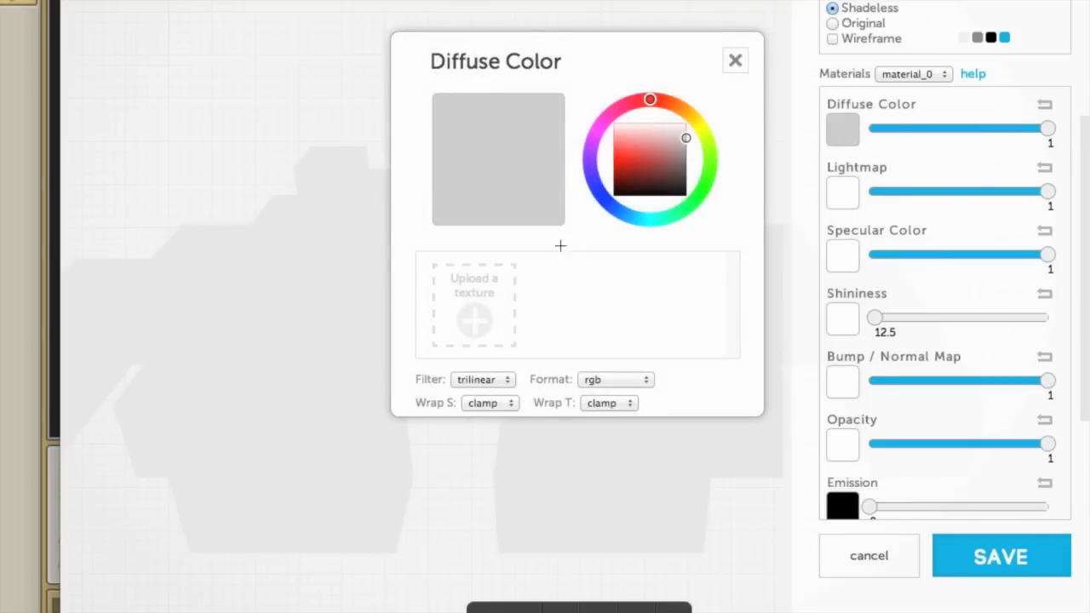
click(472, 320)
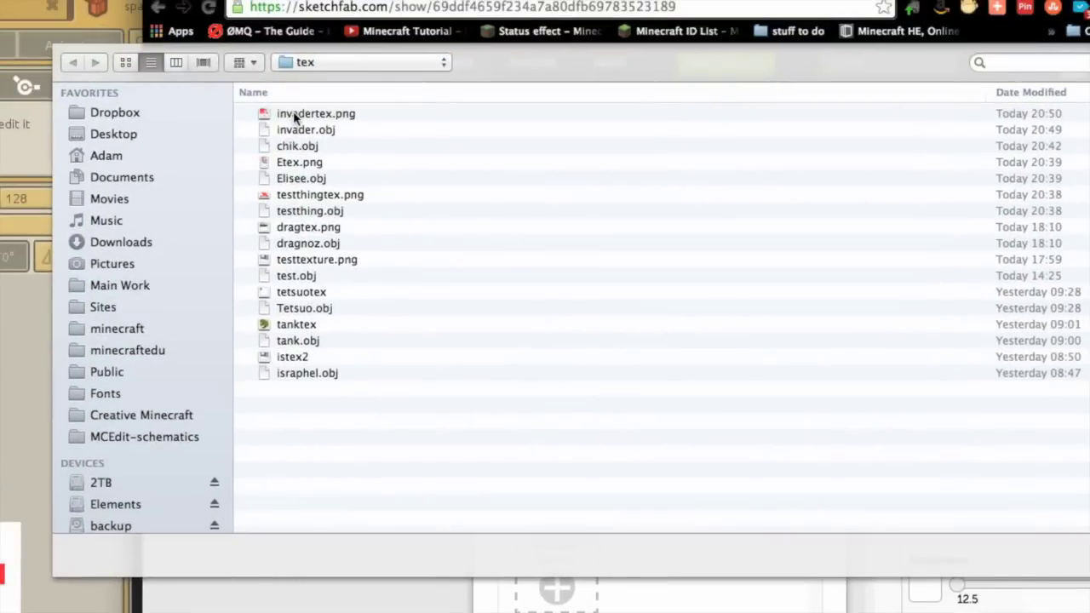
click(296, 117)
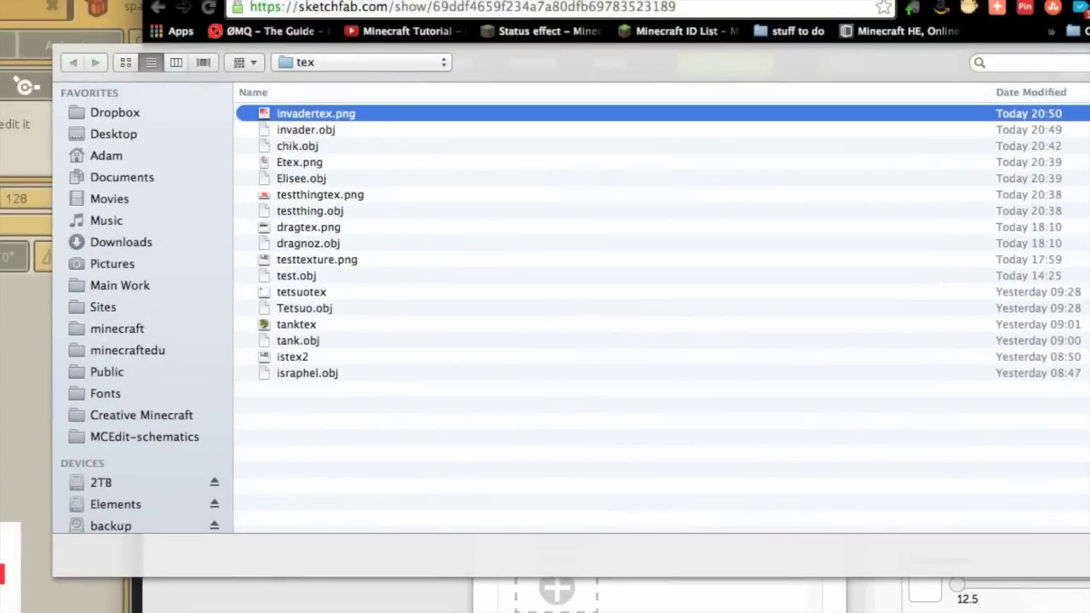
key(Return)
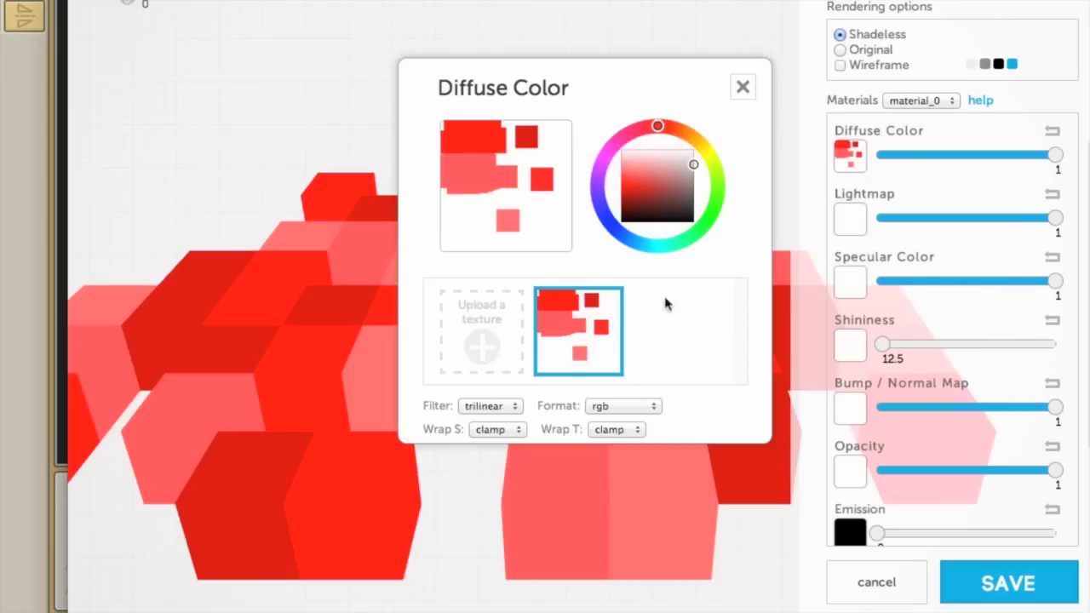
- Set the diffuse texture's filter to nearest, close the Diffuse Color settings and inspect the textured invader
click(486, 407)
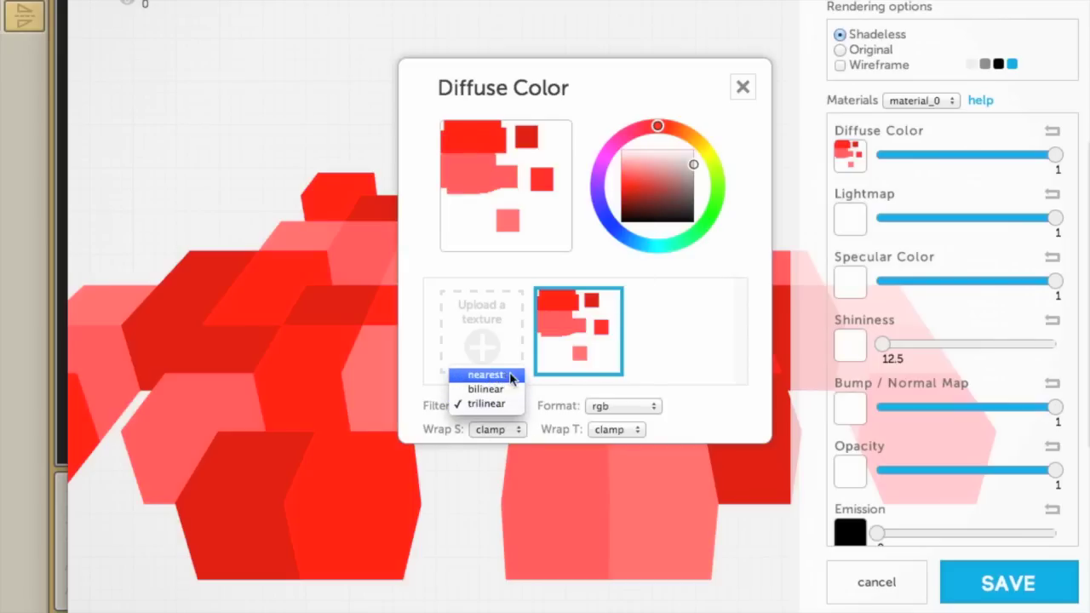
click(494, 377)
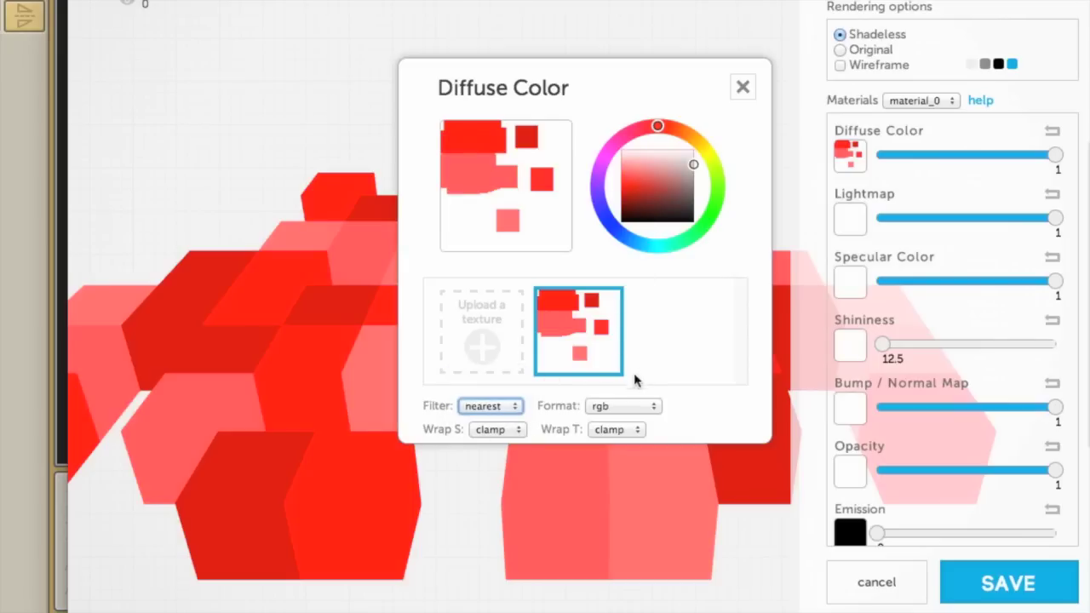
click(742, 86)
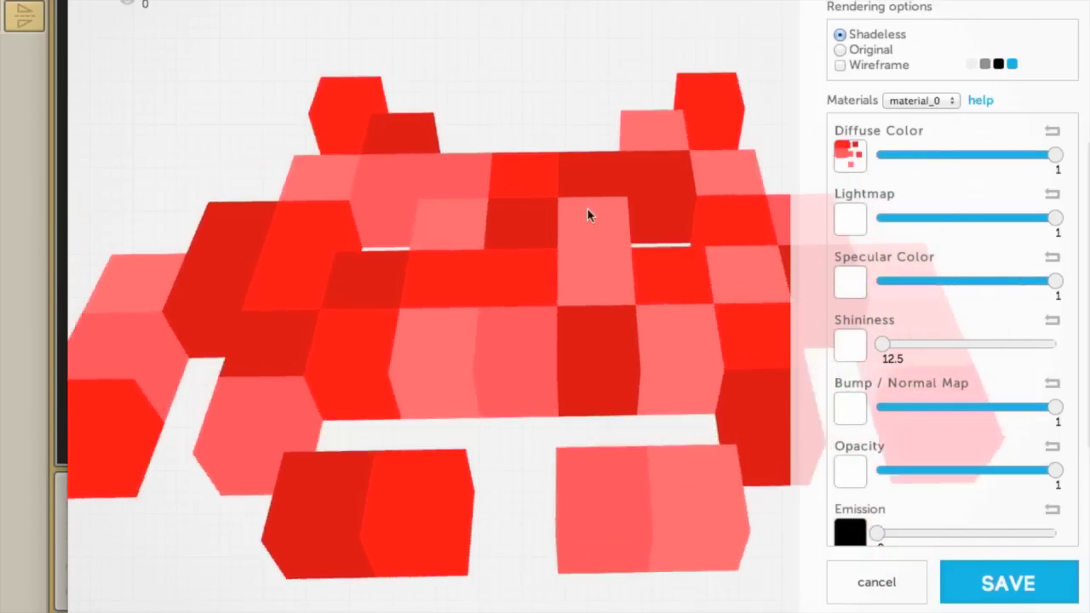
drag(587, 208, 597, 335)
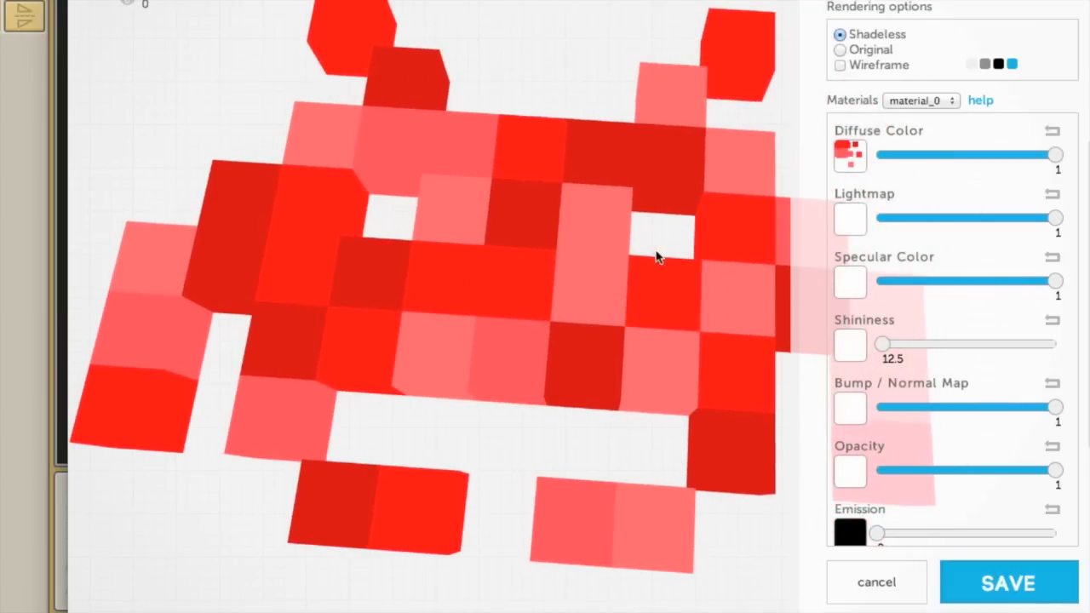
drag(567, 48, 523, 71)
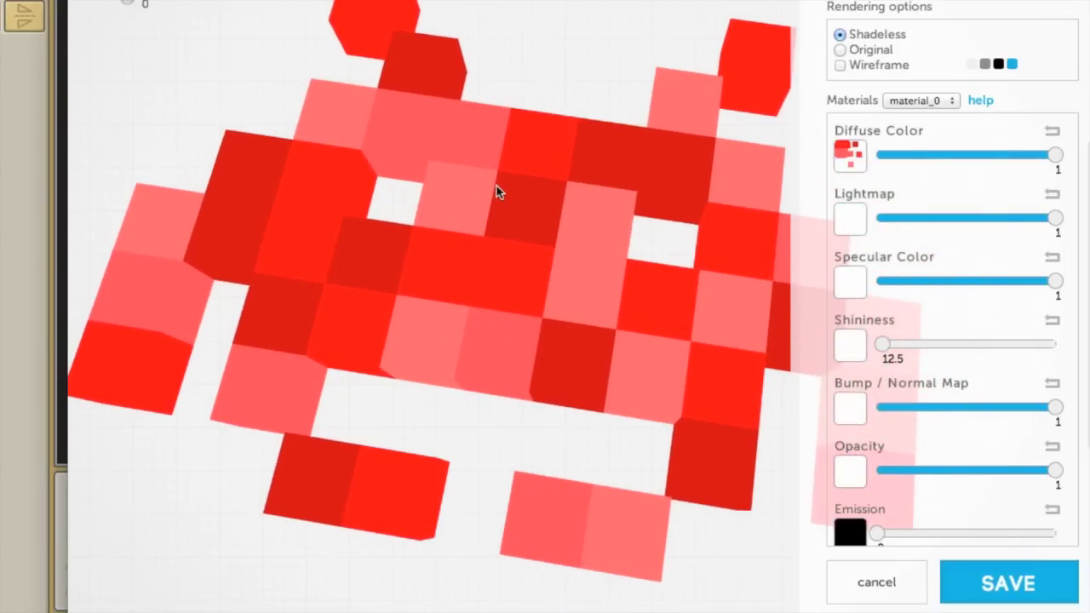
scroll(894, 373, down, 1)
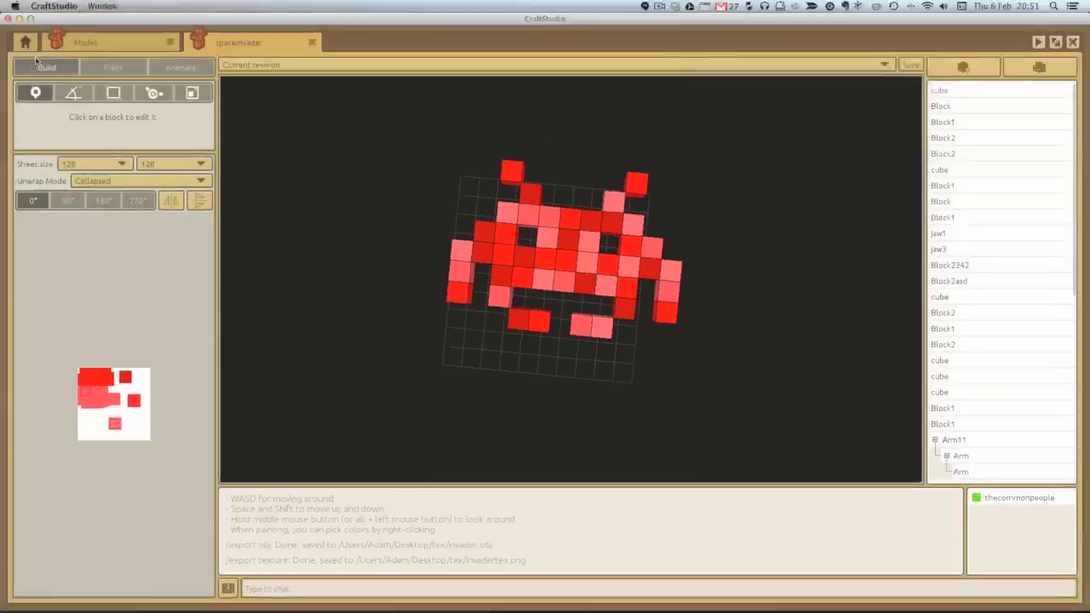
- Return to CraftStudio's project home and open the Chicken model from the Spy Chicken project
click(26, 43)
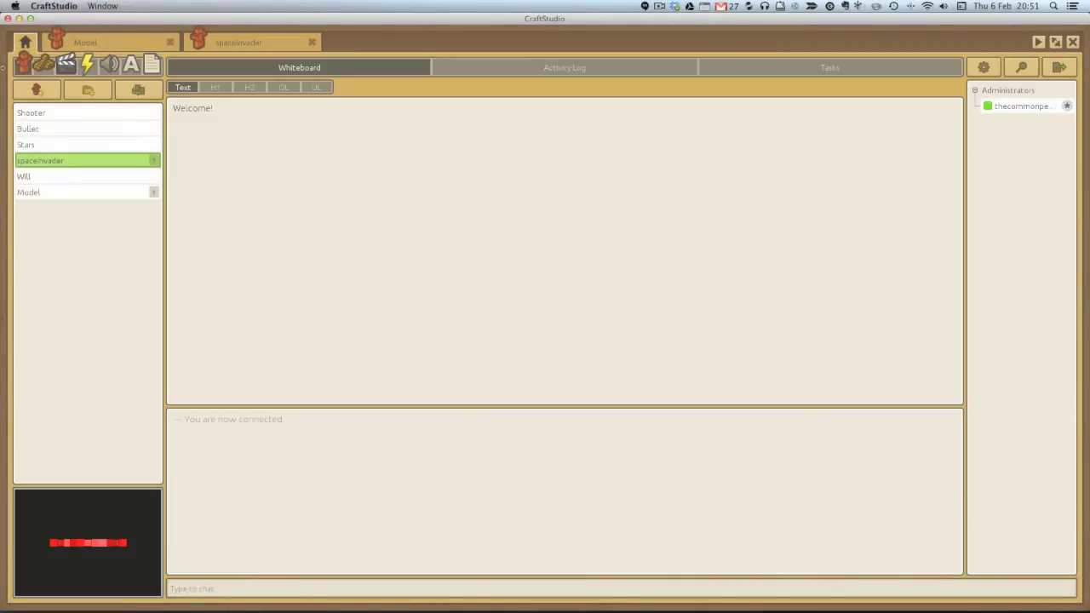
mouse_move(3, 79)
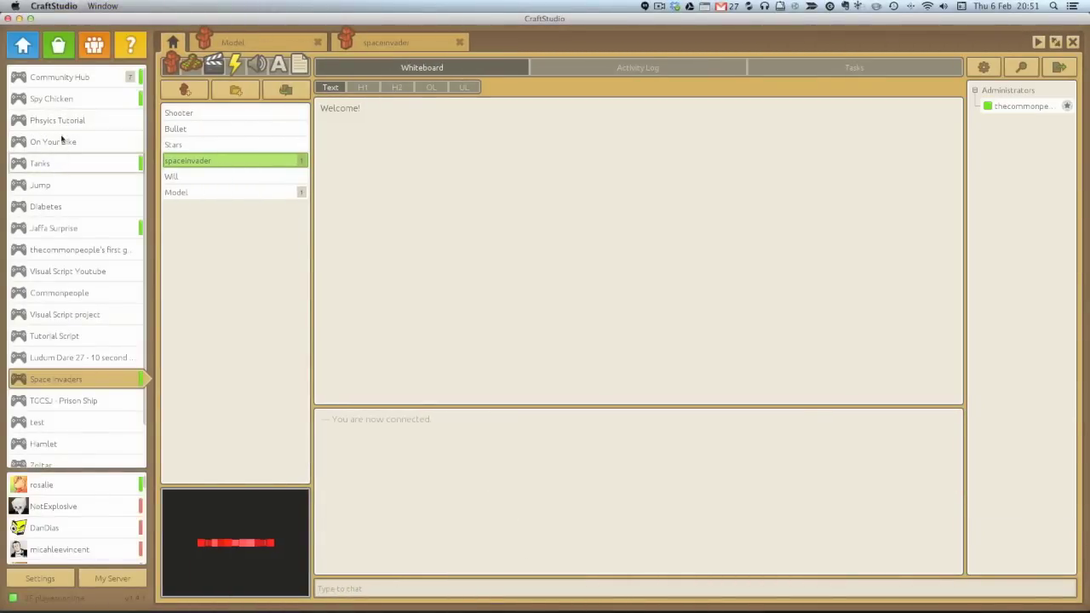
click(53, 99)
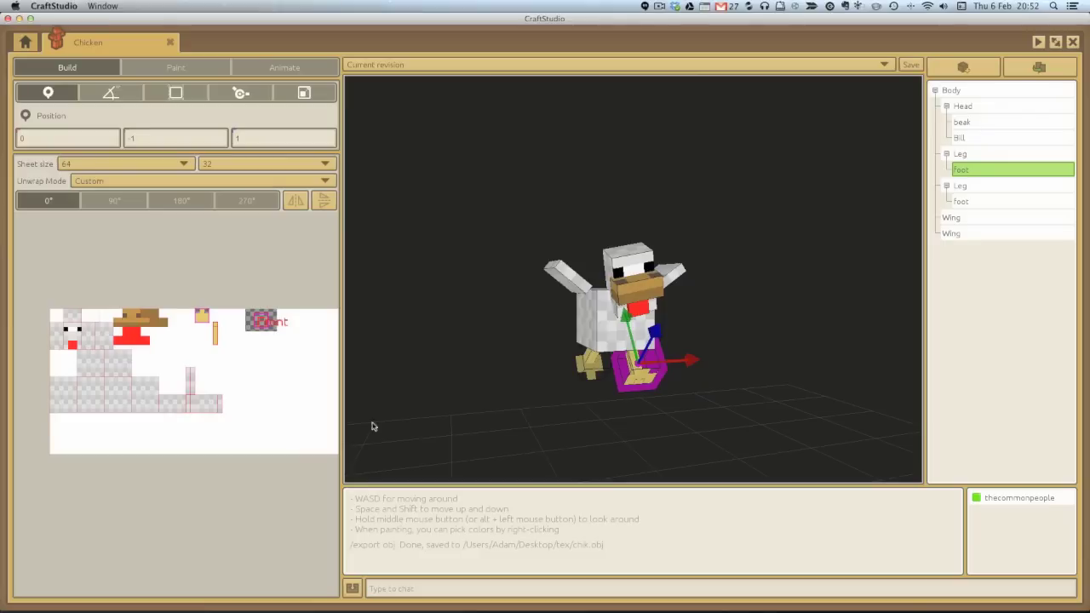
- Export the Chicken model with the /export obj command, saving it as chicken in the tex folder
mouse_move(586, 360)
middle_down()
mouse_move(546, 360)
mouse_move(581, 366)
middle_up()
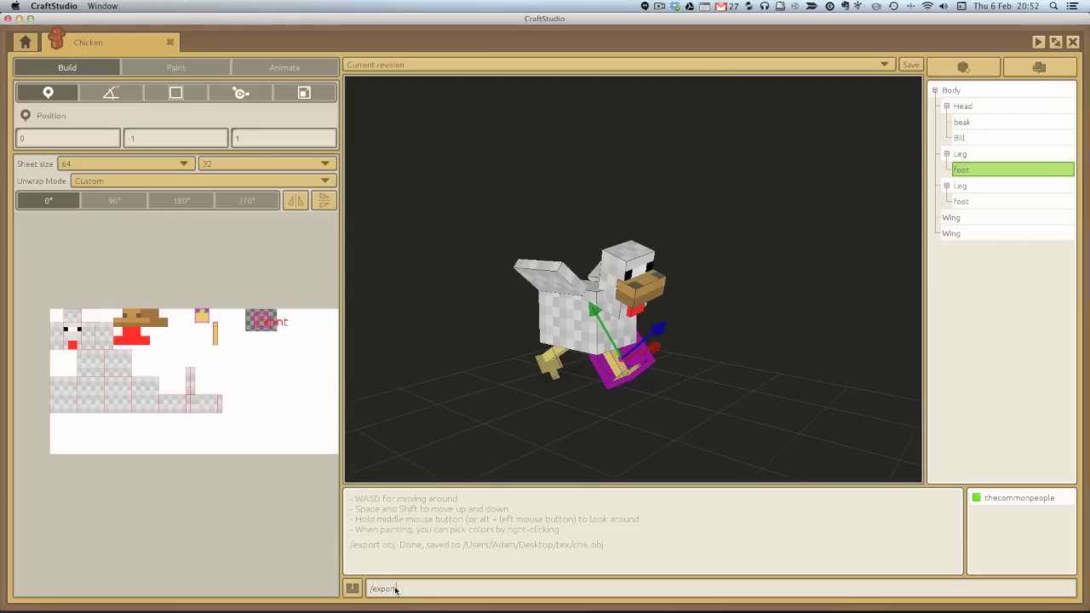
key(Return)
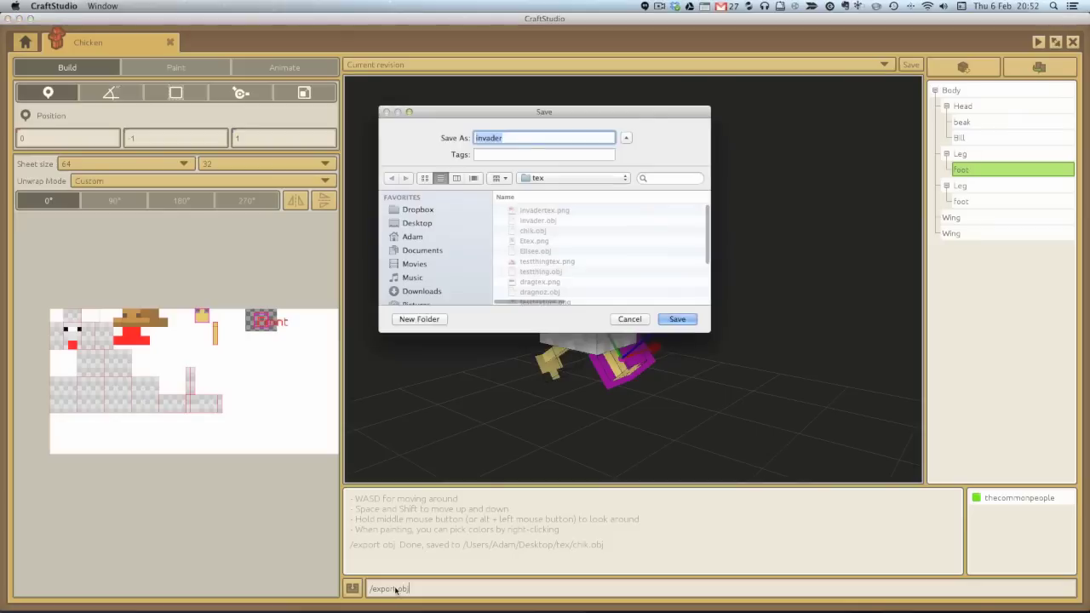
text(chicken)
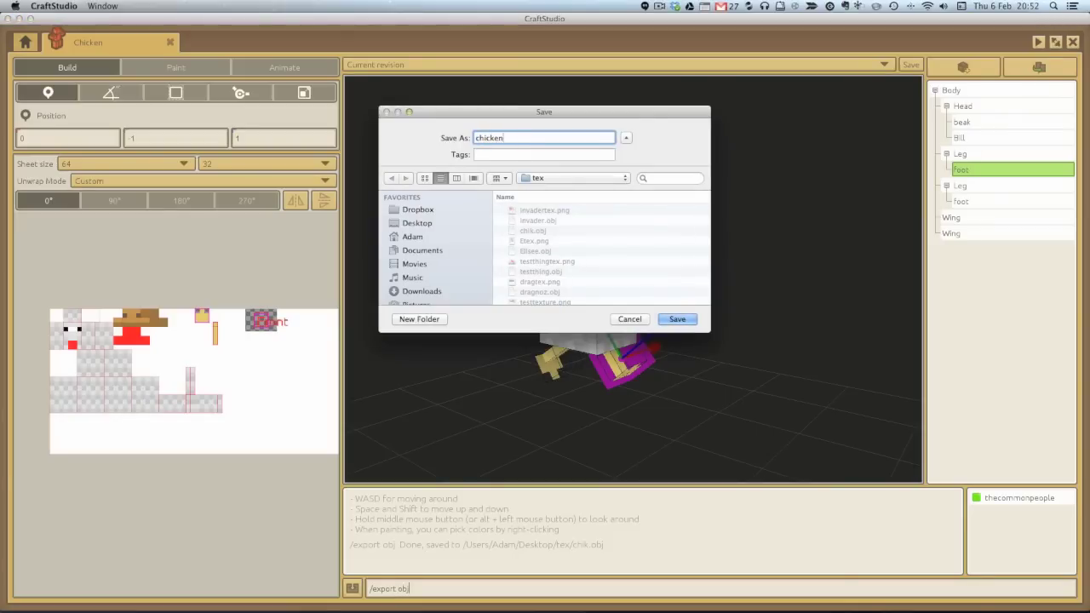
key(Return)
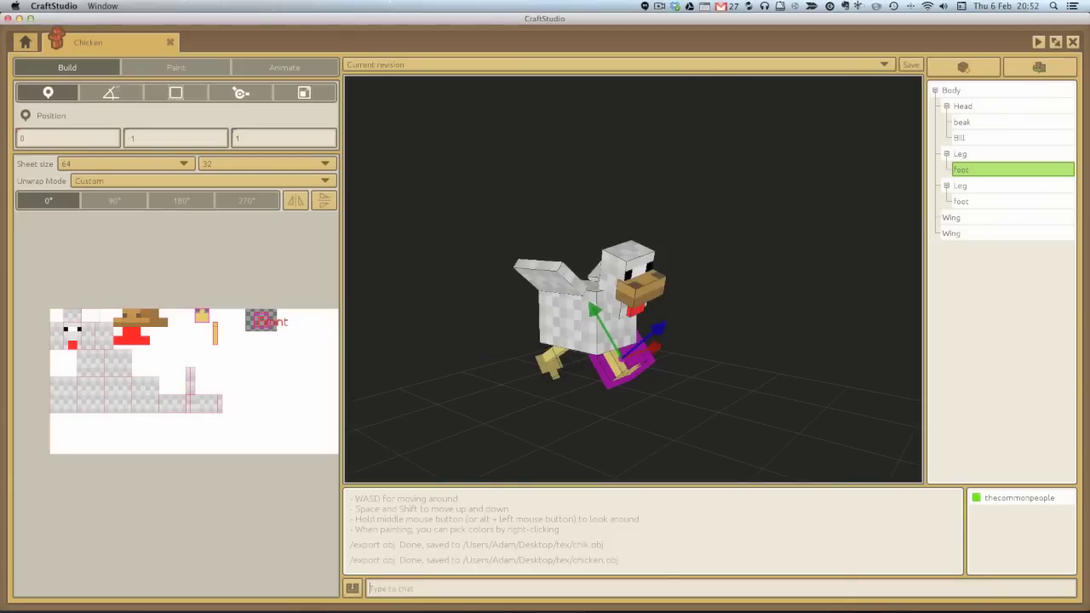
- Export the chicken's texture with the /export texture command, saving it as chickentex in the tex folder
click(421, 589)
text(/)
text(export texture)
key(Return)
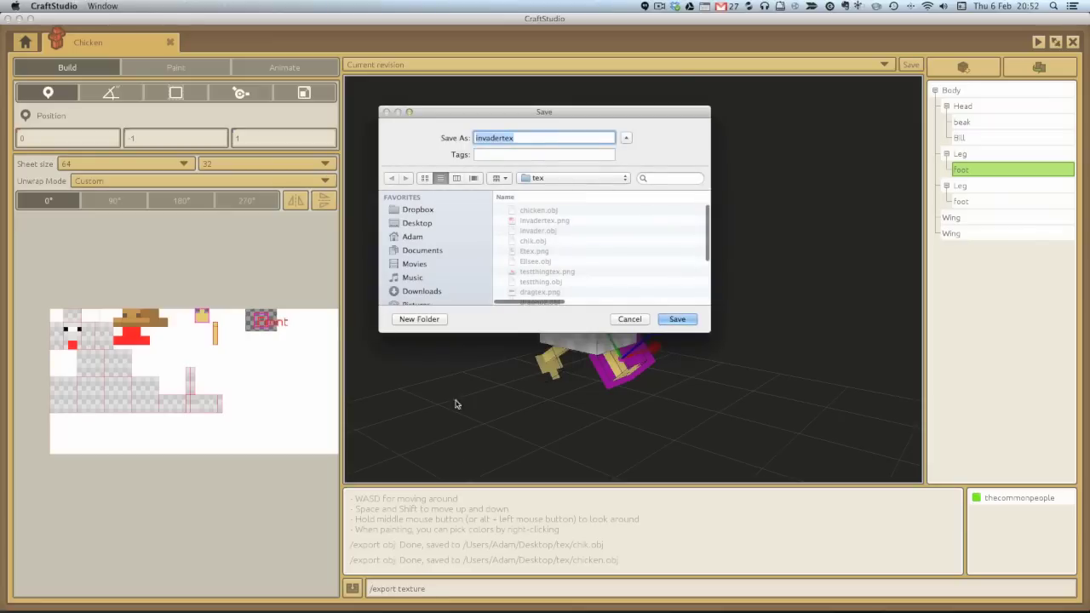
text(chic)
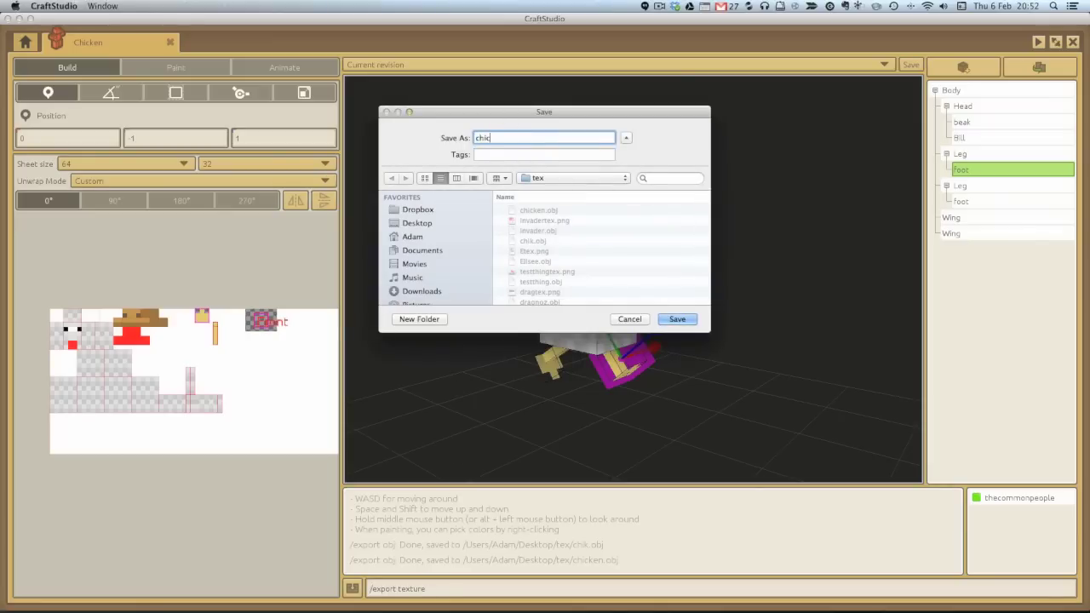
text(kentex)
key(Return)
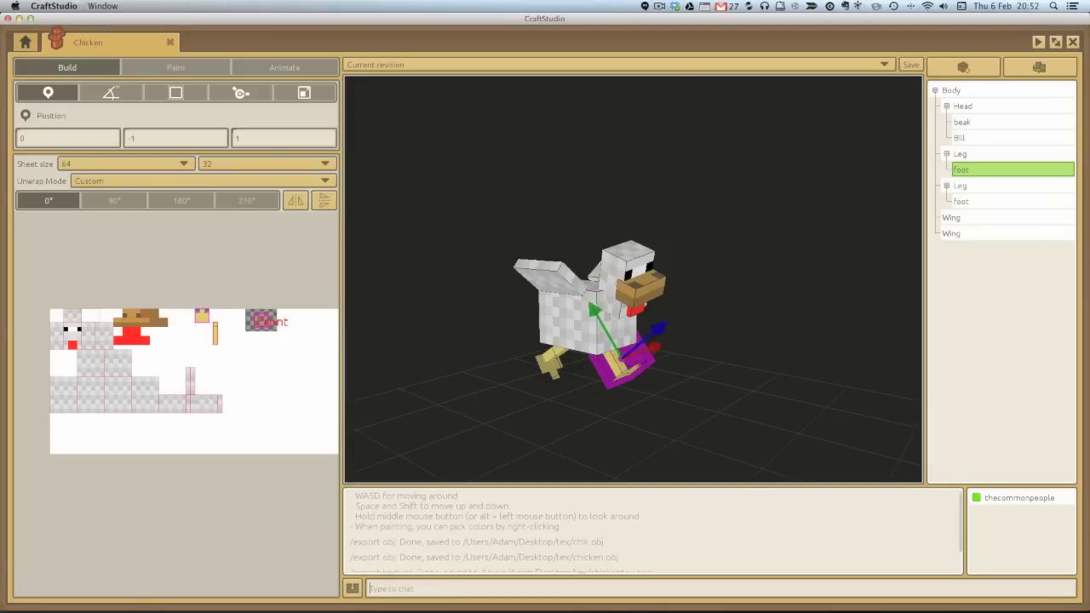
- Switch to Sketchfab in Google Chrome and save the Invader model's settings
key(super+Tab)
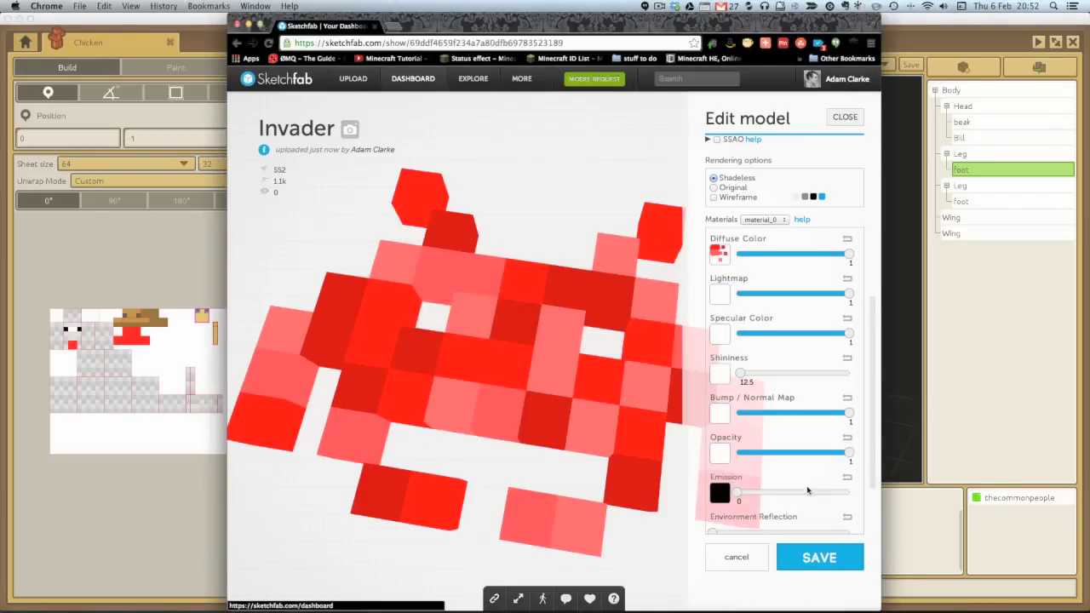
click(820, 556)
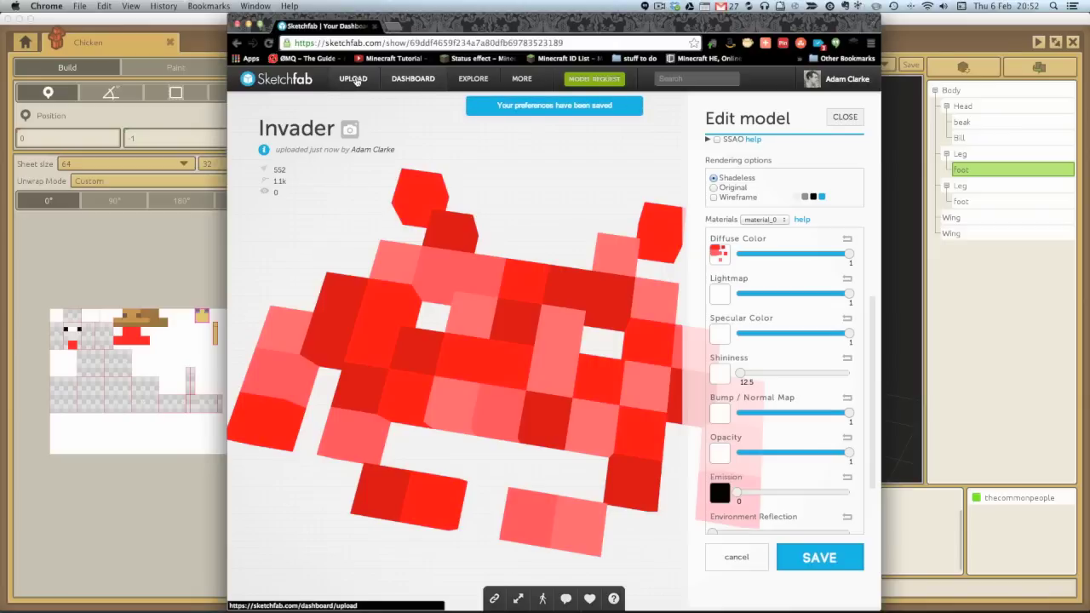
- Start a new model upload, choose chicken.obj from the tex folder and upload it
click(354, 79)
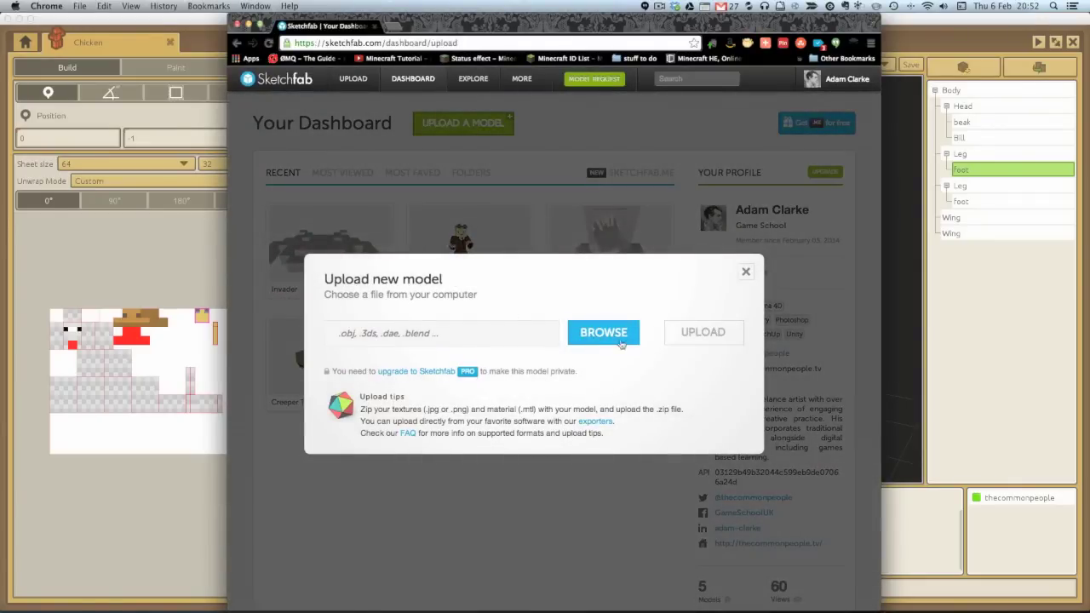
click(604, 333)
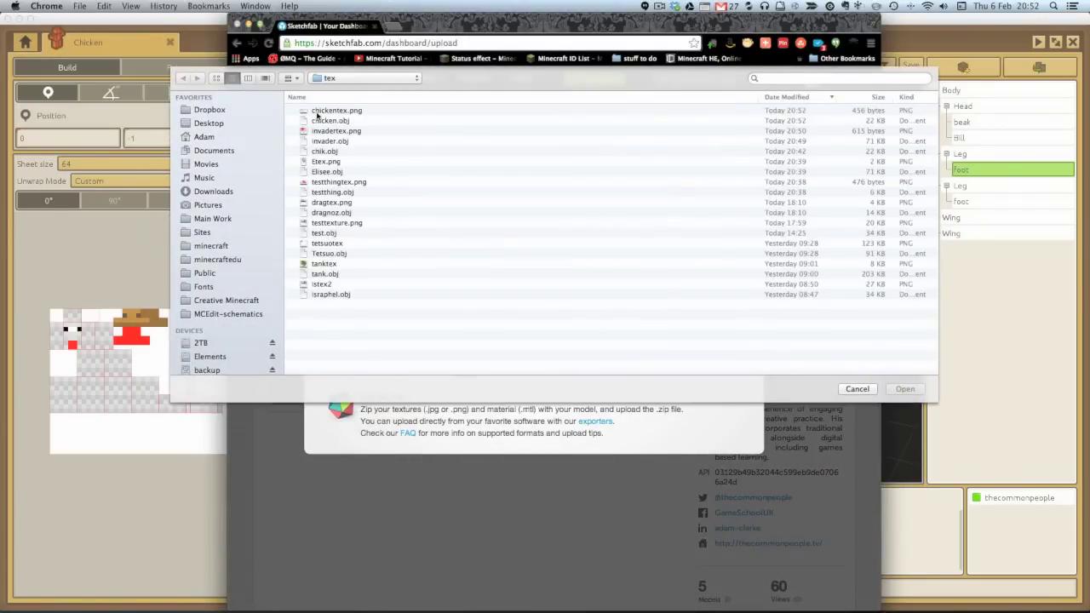
click(320, 120)
click(904, 388)
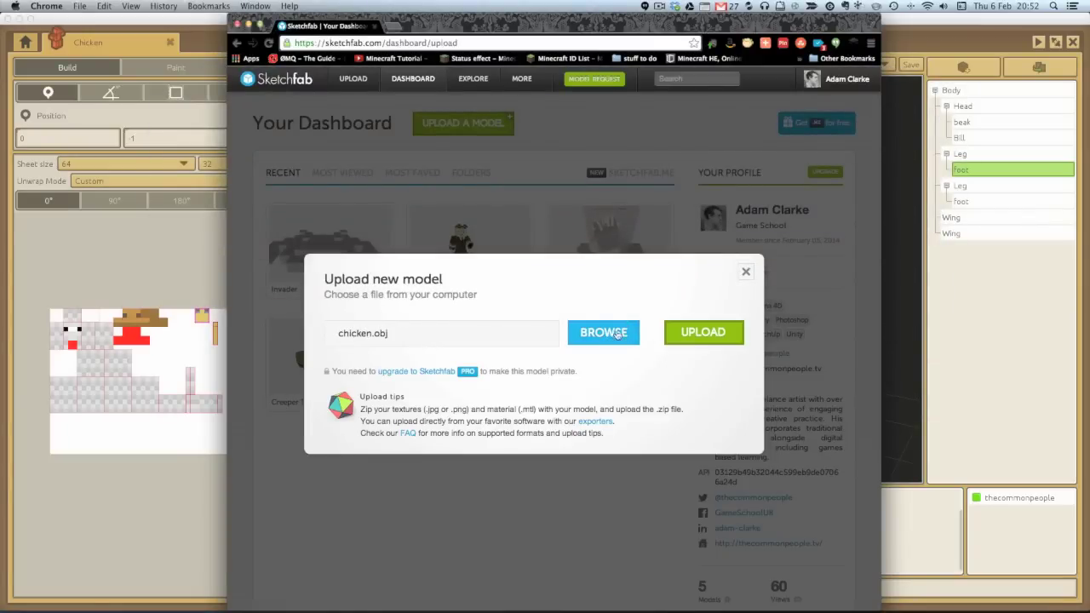
click(703, 334)
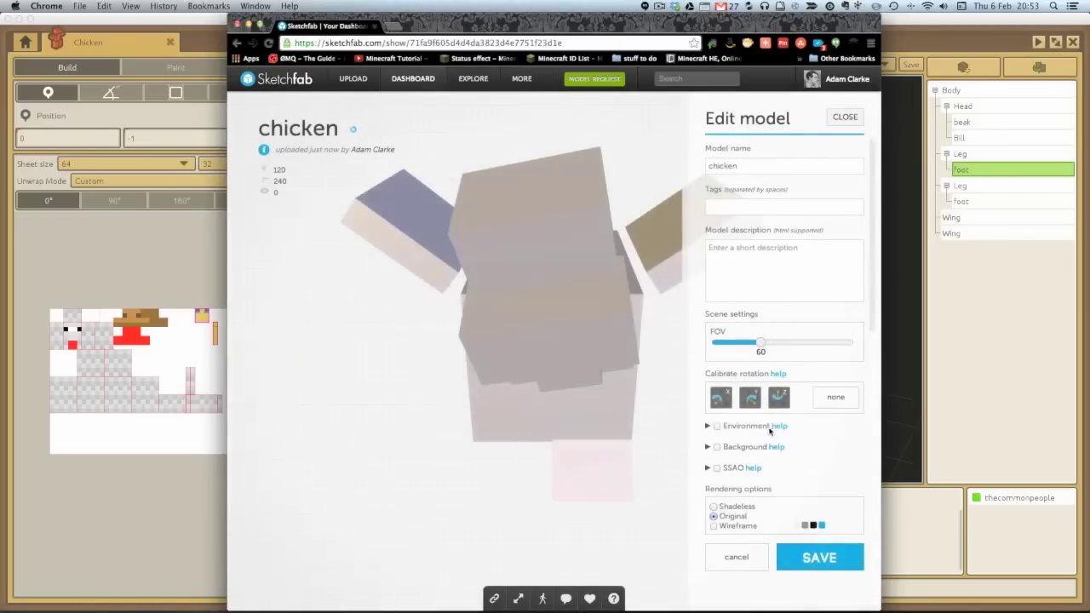
- Set the chicken's rendering to Shadeless and upload chickentex.png from the tex folder as material_0's Diffuse Color texture
click(714, 506)
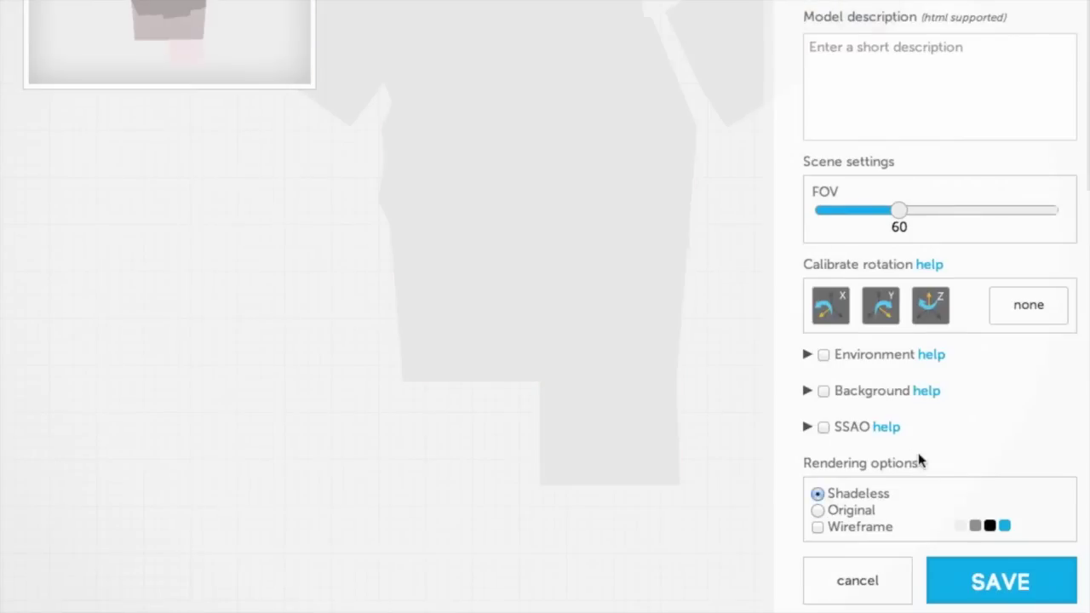
scroll(773, 486, down, 3)
click(828, 417)
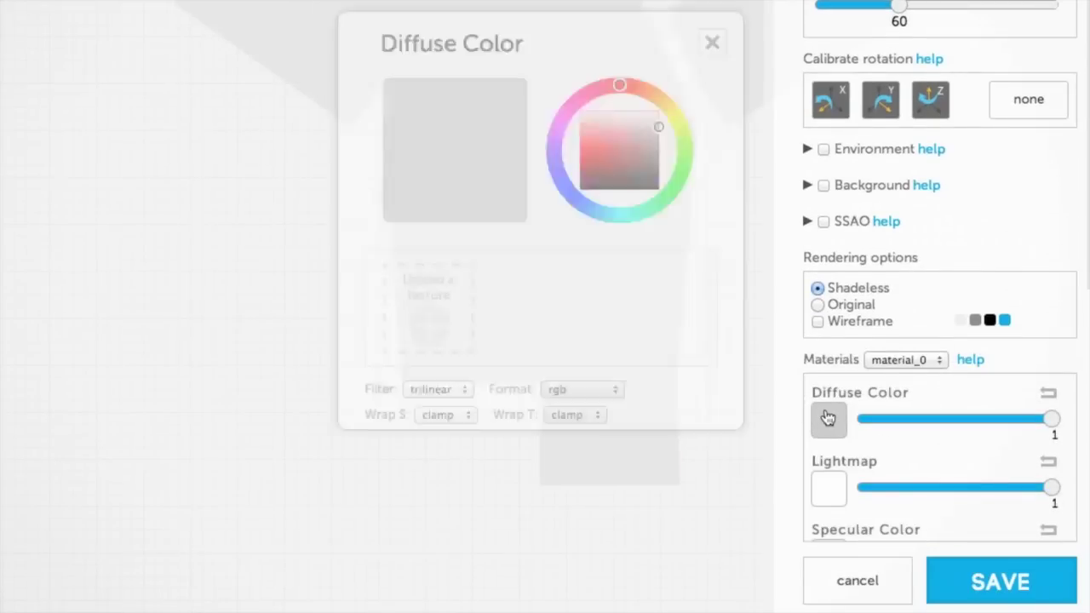
click(421, 304)
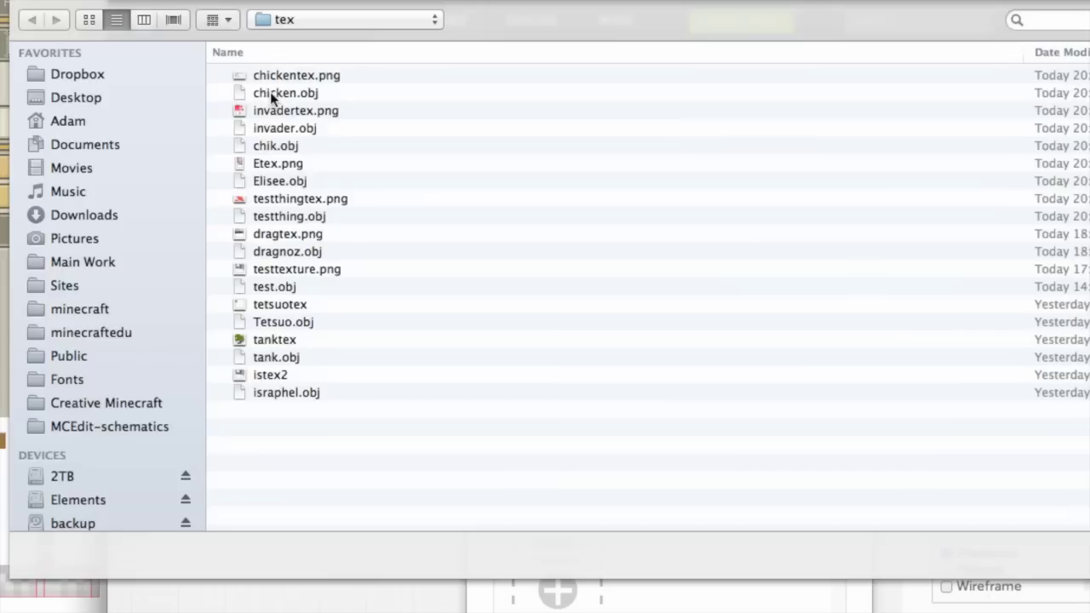
click(270, 92)
click(277, 77)
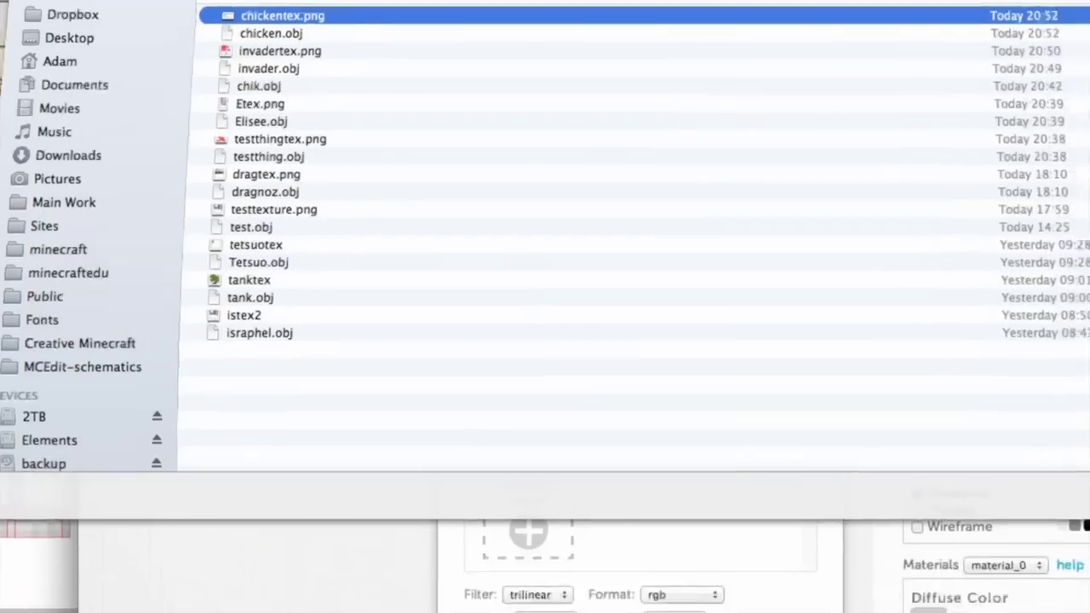
key(Return)
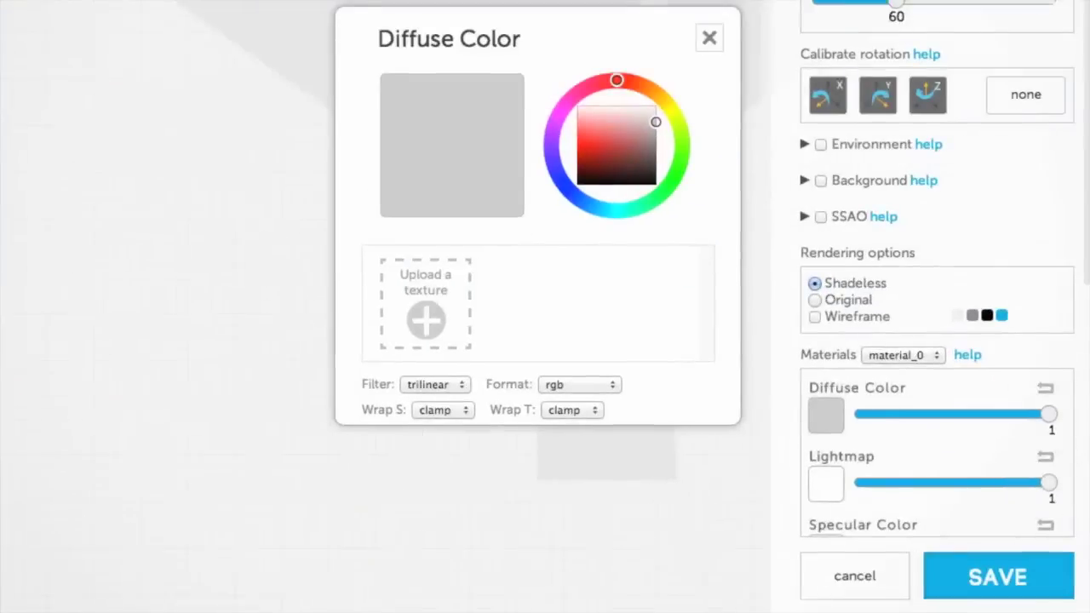
- Set the diffuse texture's filter to nearest and close the Diffuse Color settings
click(432, 387)
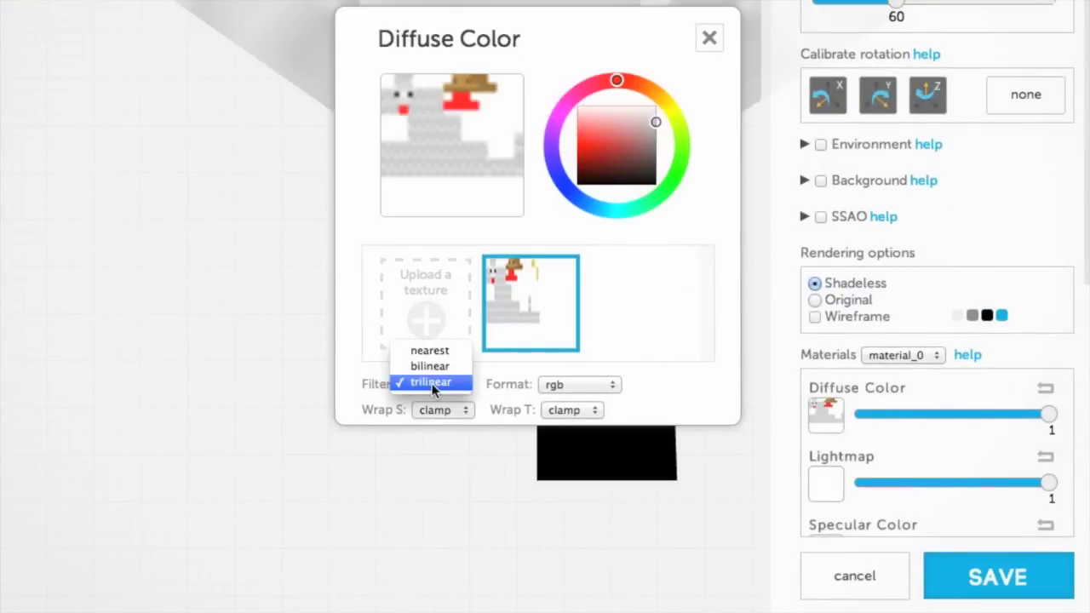
click(433, 357)
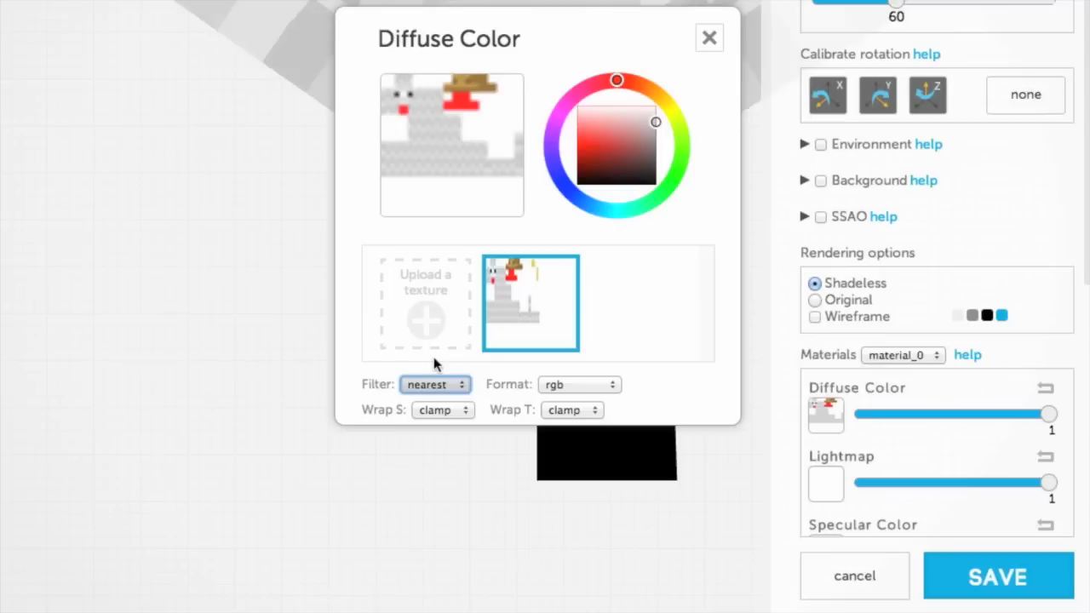
click(709, 39)
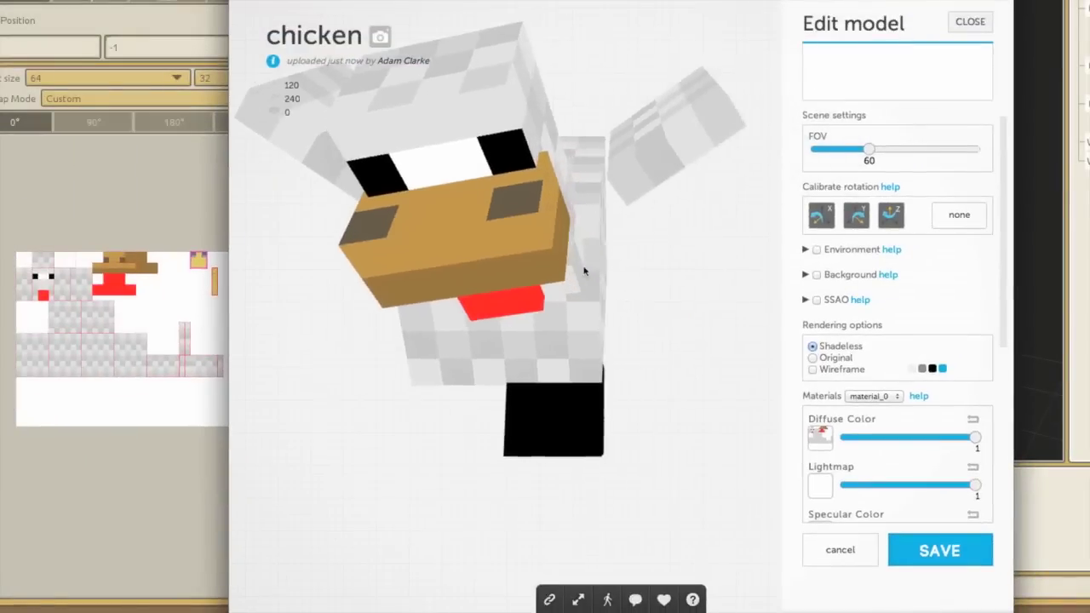
- Assign the uploaded chicken texture to material_0's Opacity channel
drag(584, 271, 553, 341)
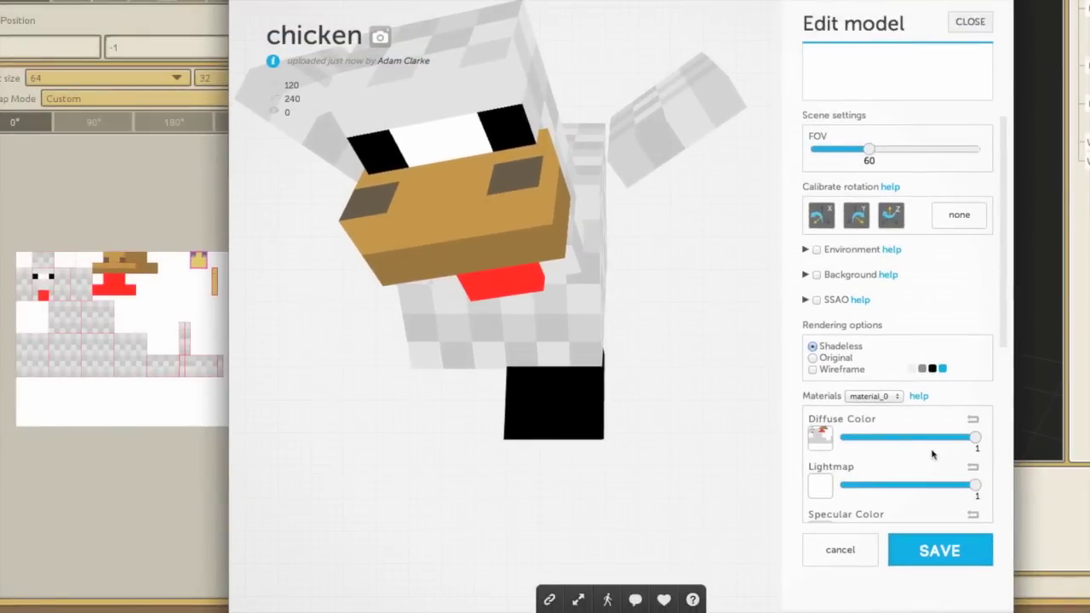
scroll(894, 458, down, 5)
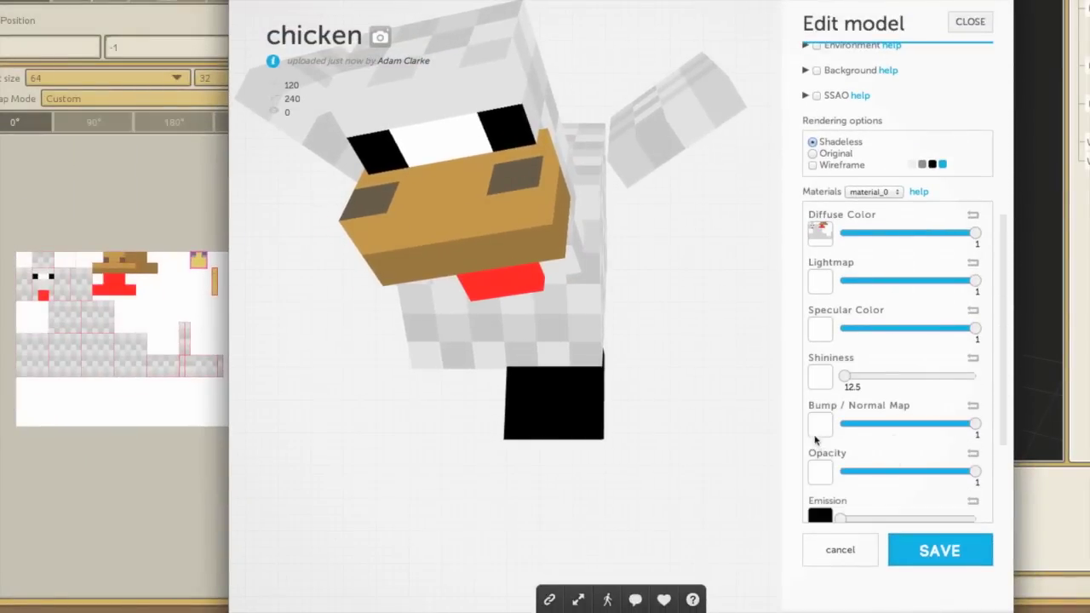
click(820, 473)
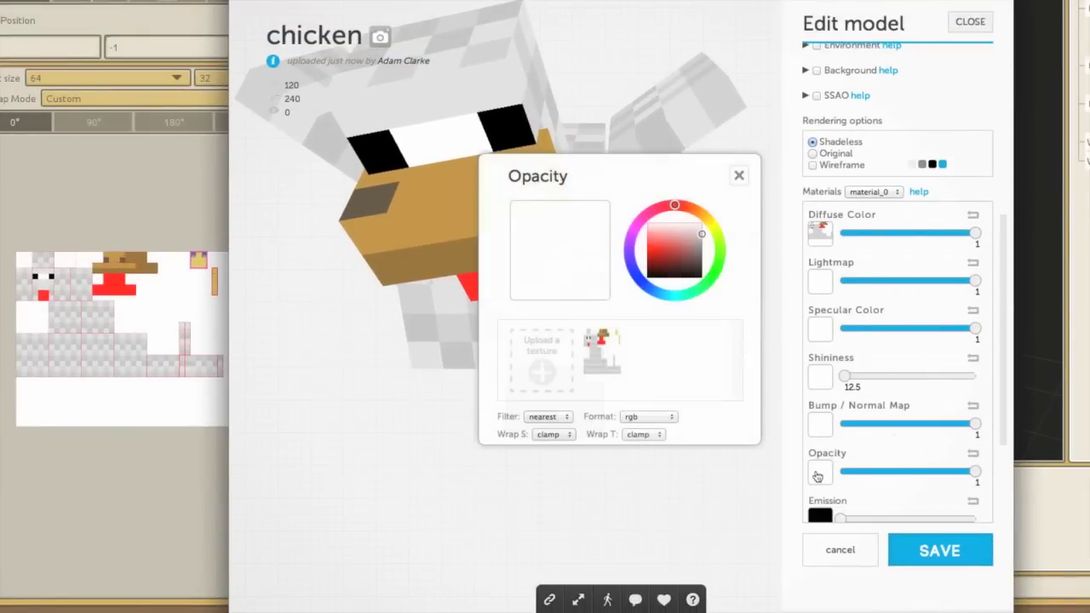
click(613, 354)
click(739, 175)
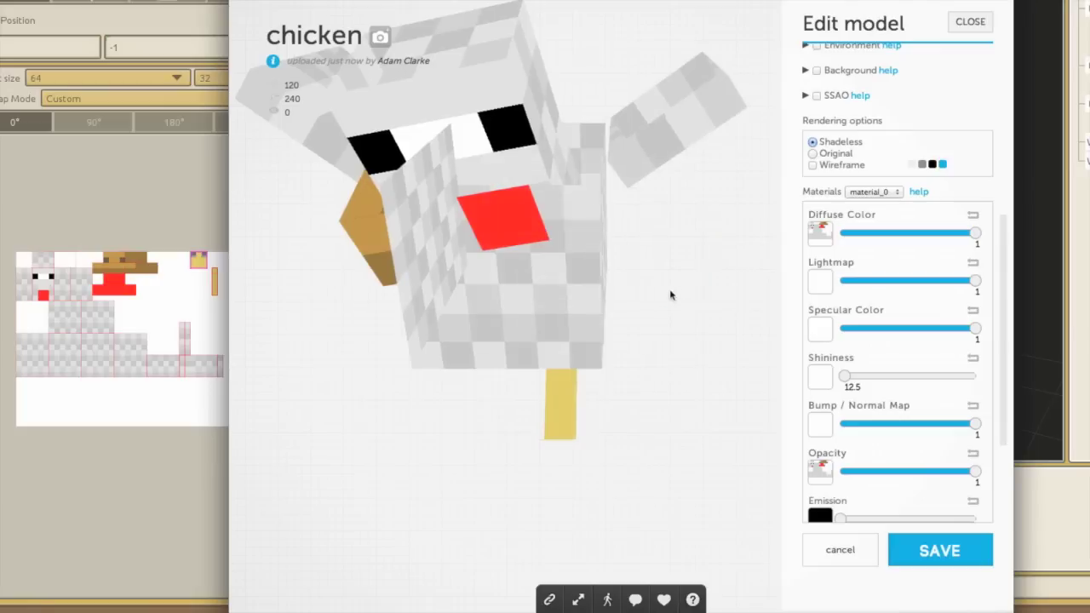
- Enable Alpha Mask for material_0 and inspect the chicken's face, body and legs
drag(670, 295, 695, 311)
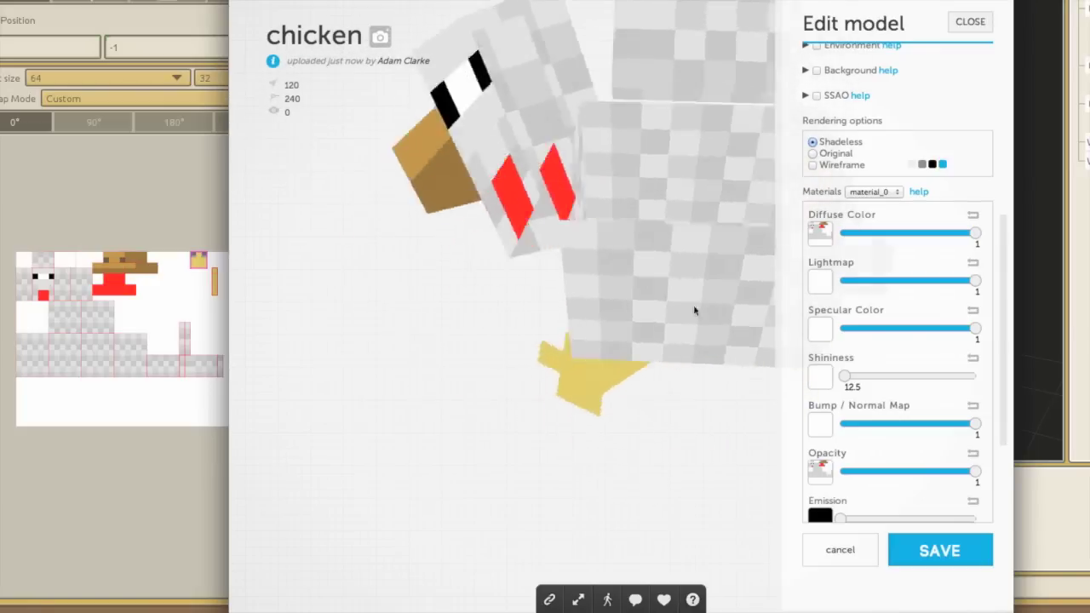
scroll(908, 400, down, 3)
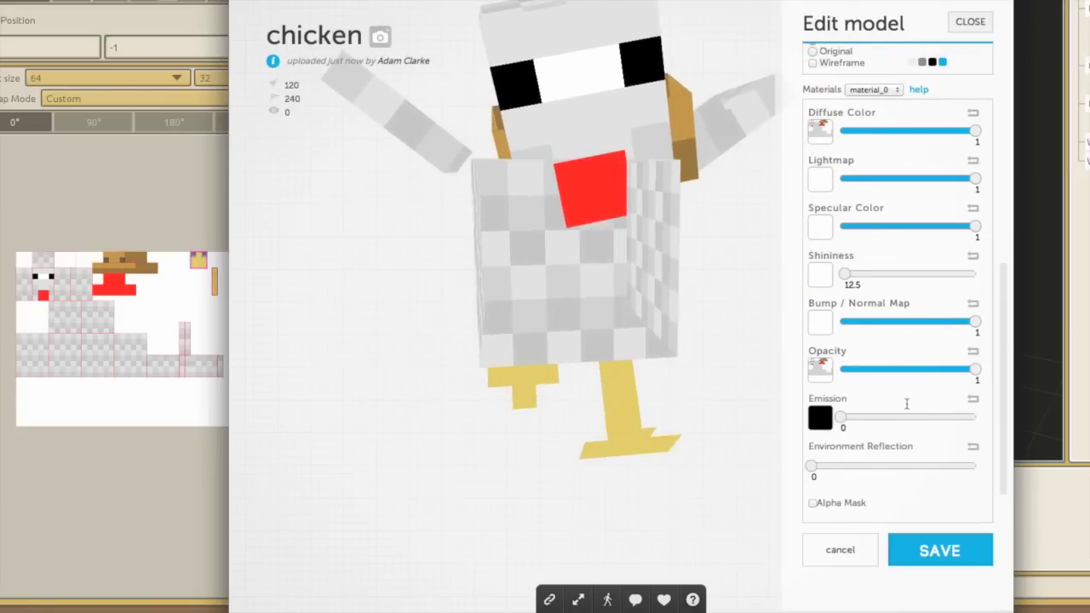
scroll(907, 404, down, 1)
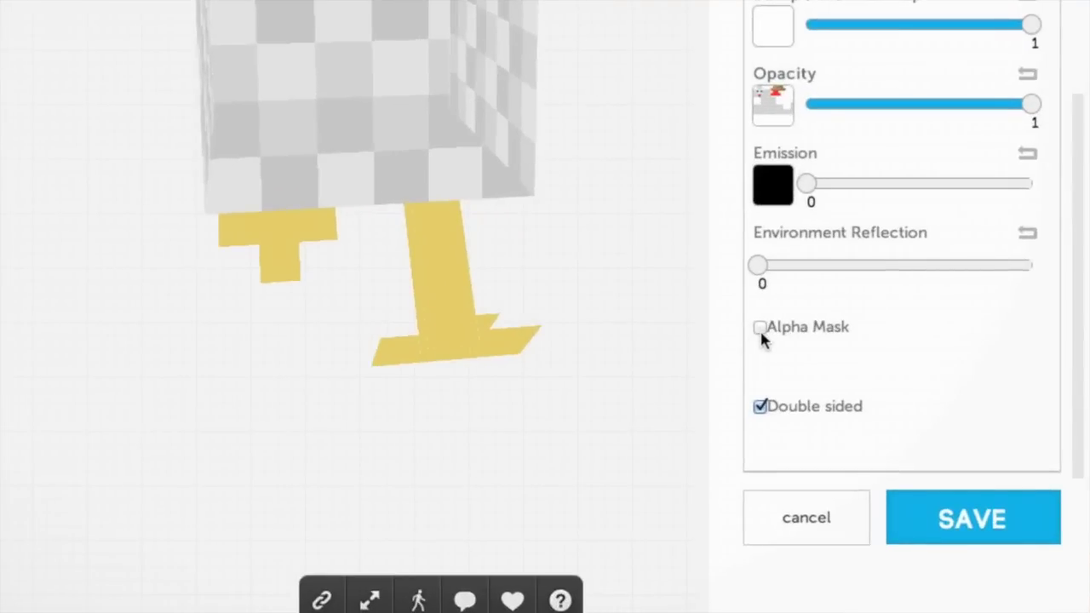
click(759, 329)
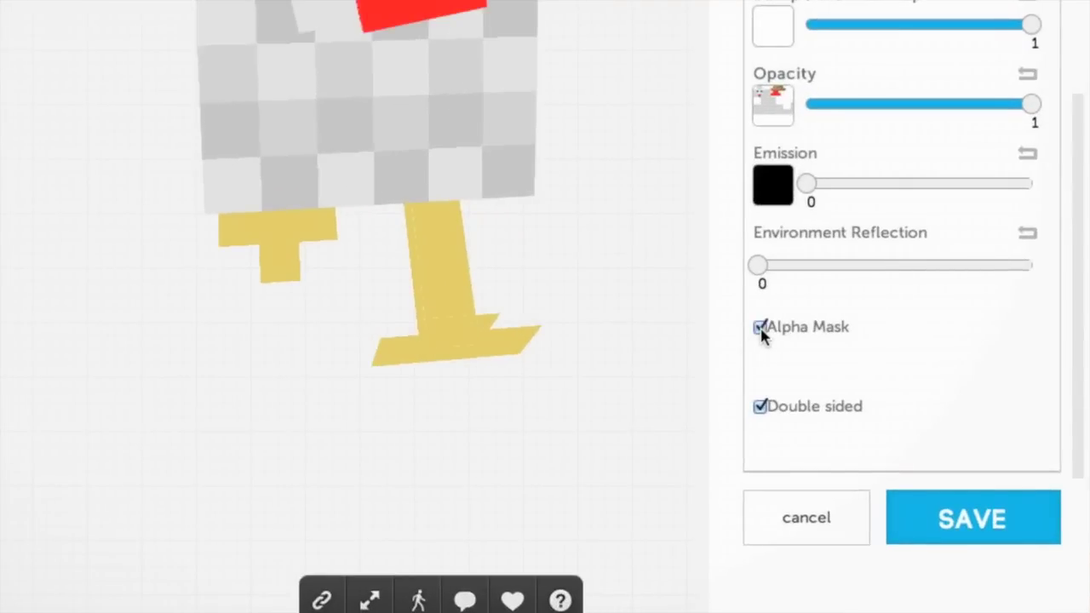
scroll(600, 376, down, 5)
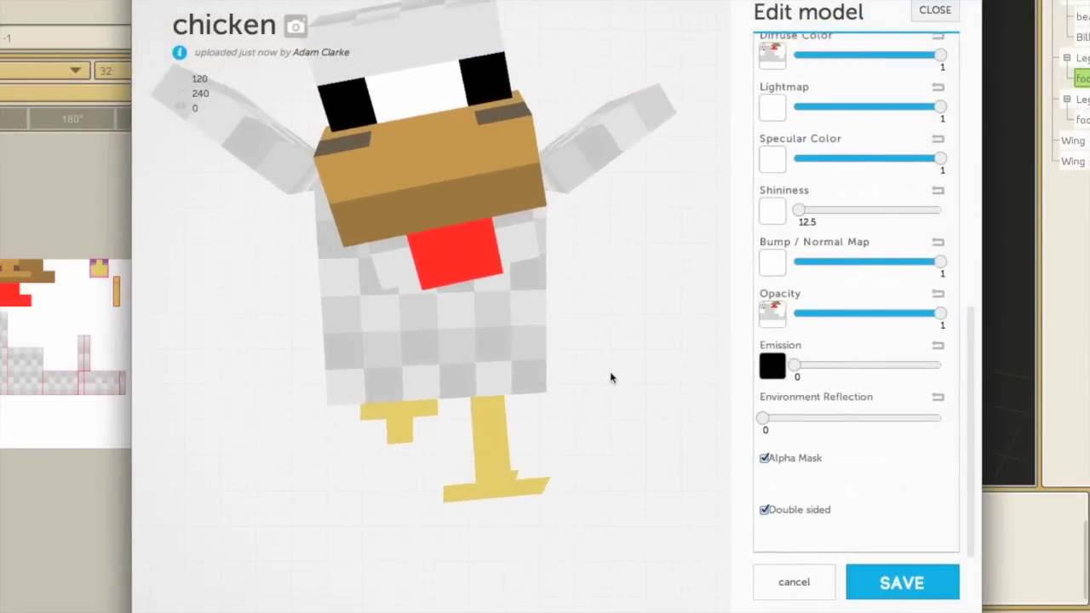
mouse_move(618, 342)
mouse_down()
mouse_move(532, 337)
mouse_move(465, 298)
mouse_move(390, 295)
mouse_move(374, 321)
mouse_move(650, 341)
mouse_move(620, 343)
mouse_up()
- Preview the chicken with Original rendering and Wireframe, and switch back to Shadeless without wireframe
scroll(852, 332, up, 5)
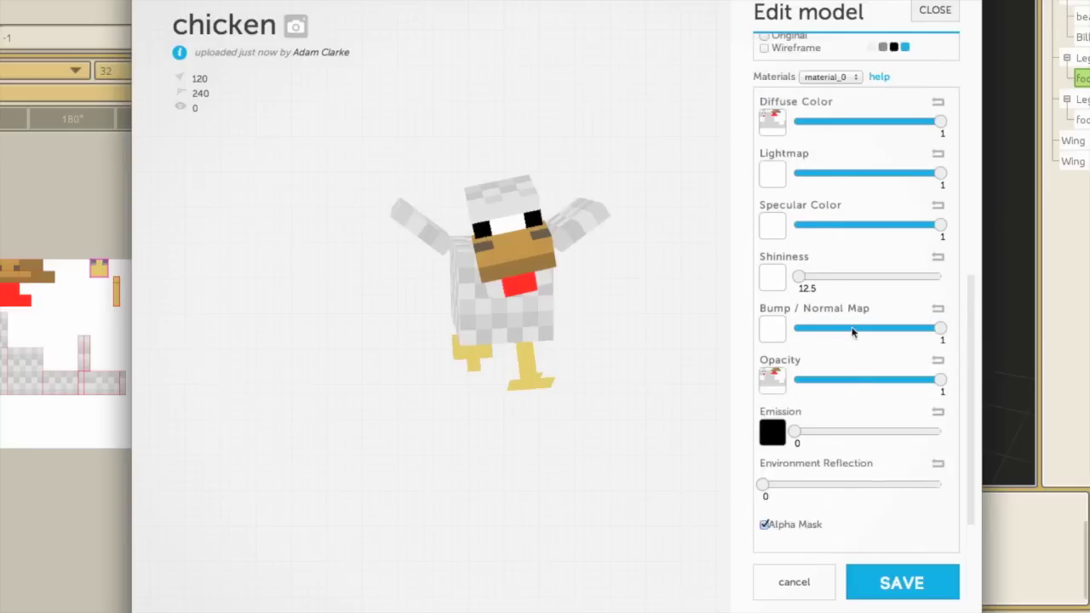
click(764, 168)
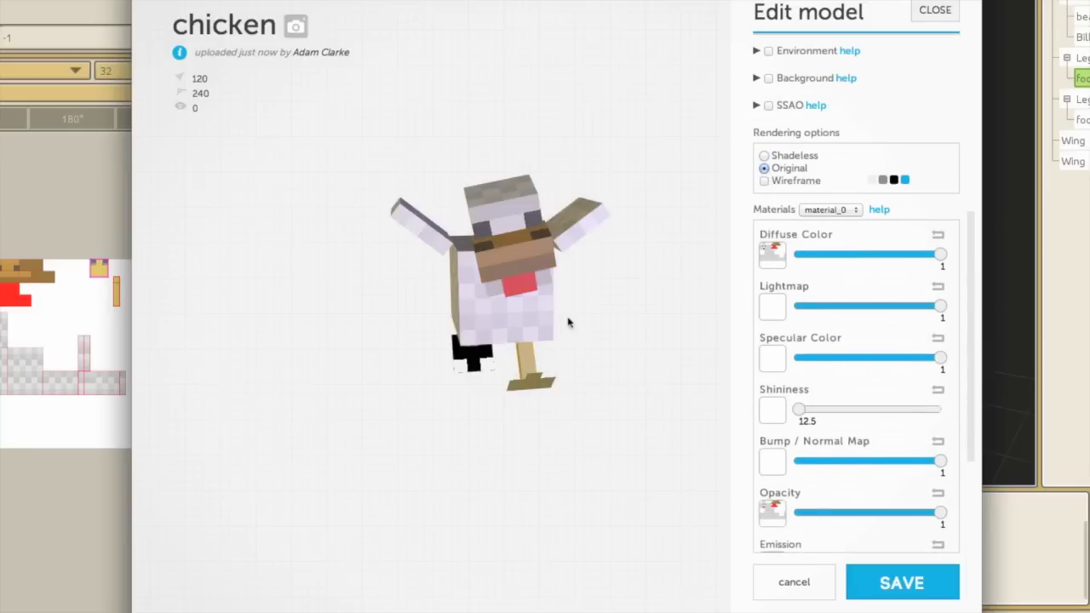
click(765, 182)
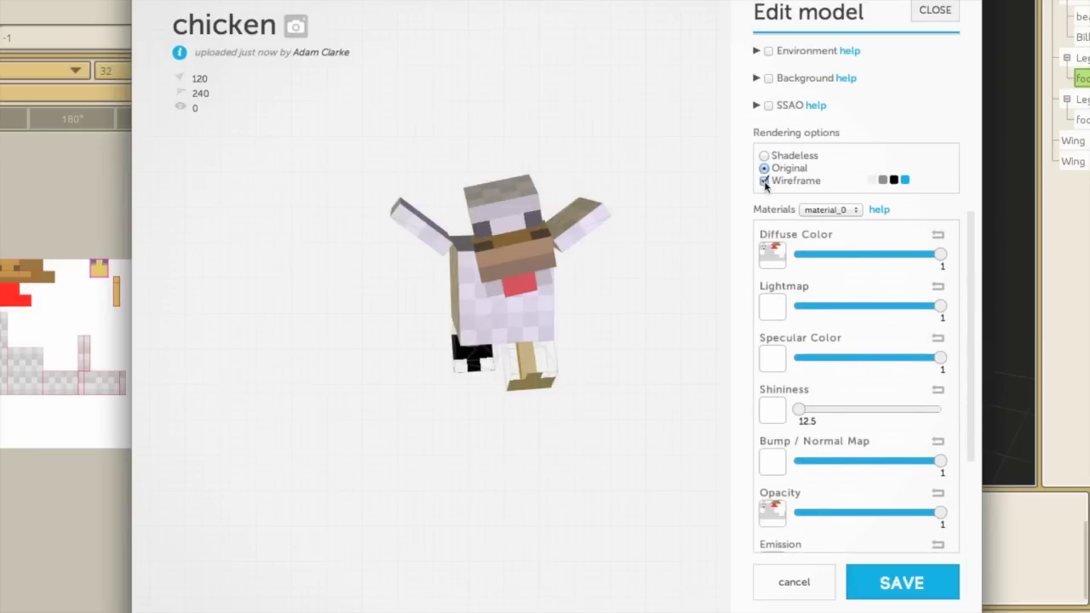
click(765, 181)
click(764, 156)
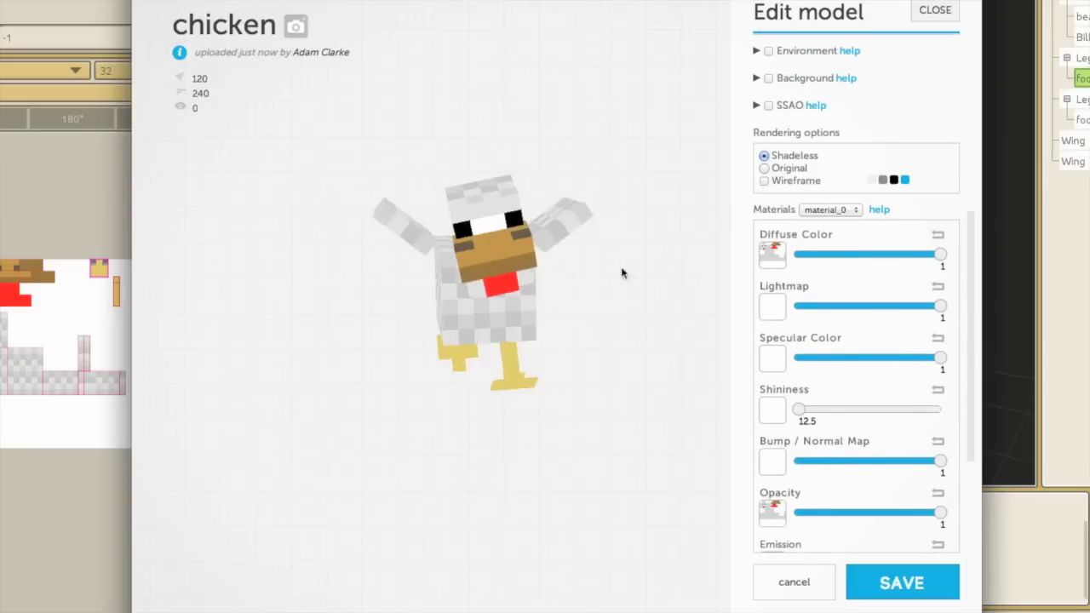
- Orbit the chicken to an angled side view showing its face and both legs, and rename the model Chicken
mouse_move(623, 297)
mouse_down()
mouse_move(724, 285)
mouse_move(658, 264)
mouse_move(606, 292)
mouse_up()
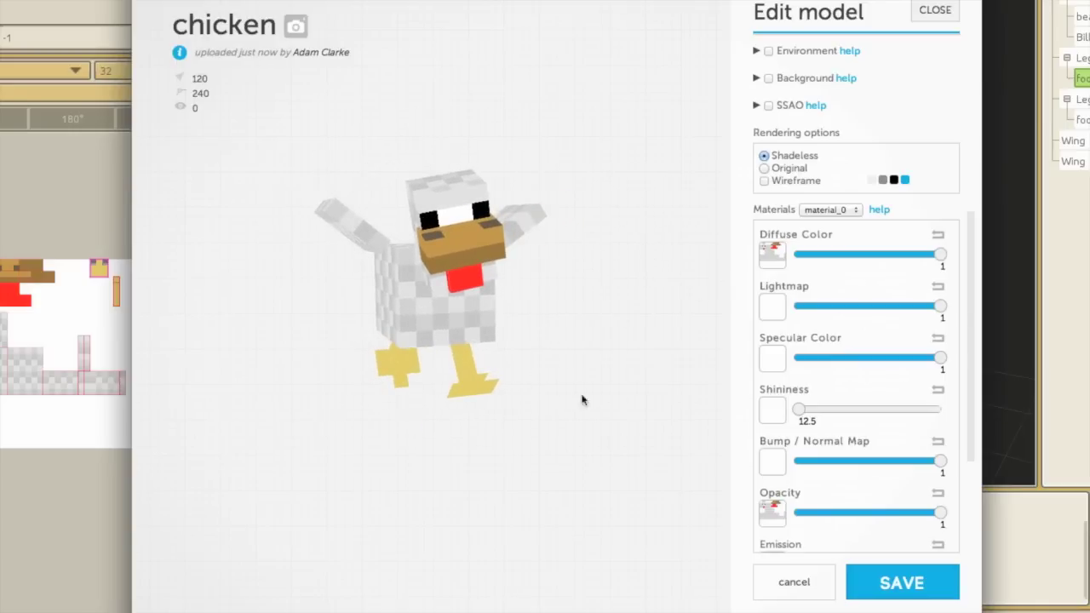
drag(582, 400, 642, 369)
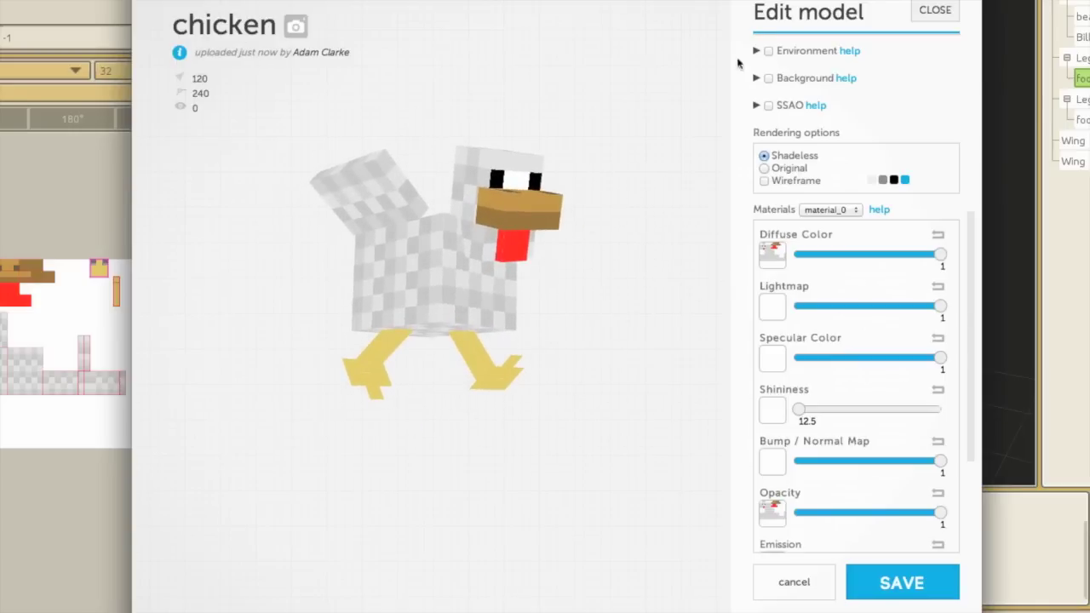
scroll(813, 168, up, 5)
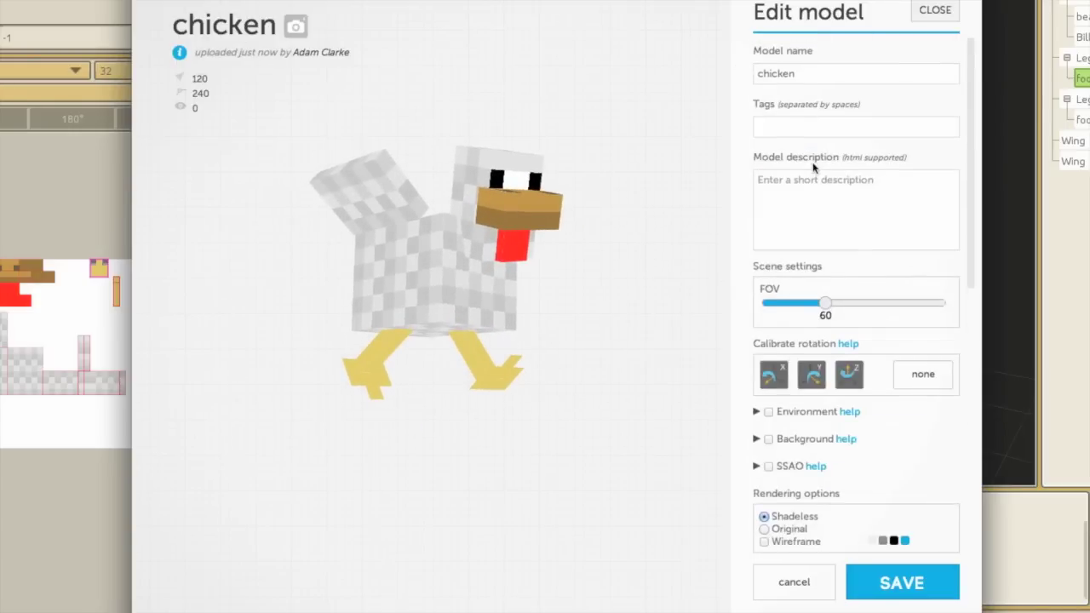
click(765, 75)
key(BackSpace)
text(C)
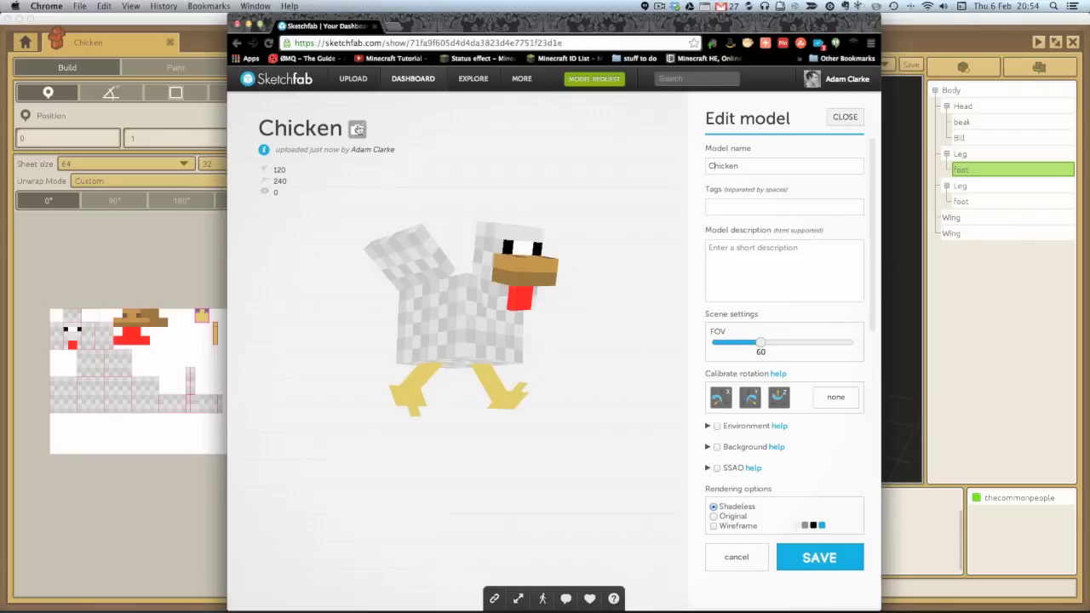
- Capture the current view as the model's thumbnail and save the Chicken model's settings
click(358, 129)
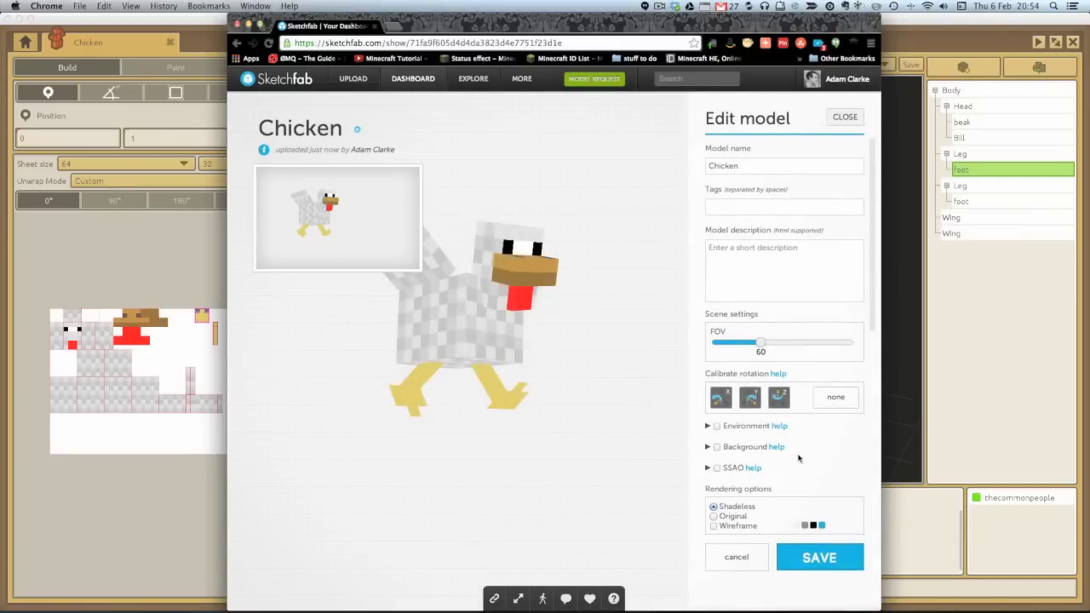
click(817, 558)
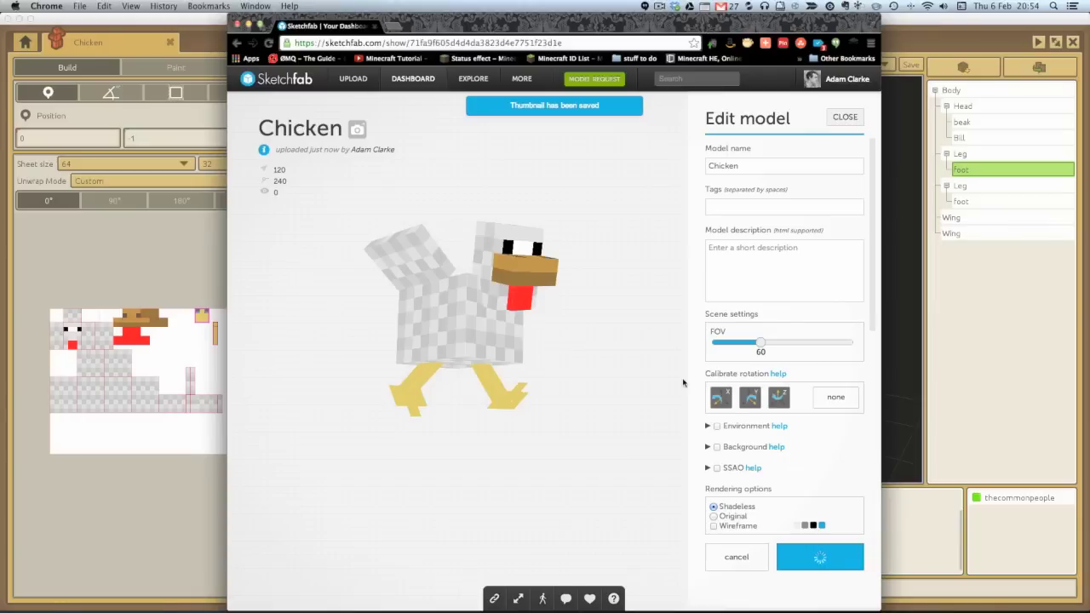
- View the Chicken model's embed codes for sharing and close them again
mouse_move(485, 601)
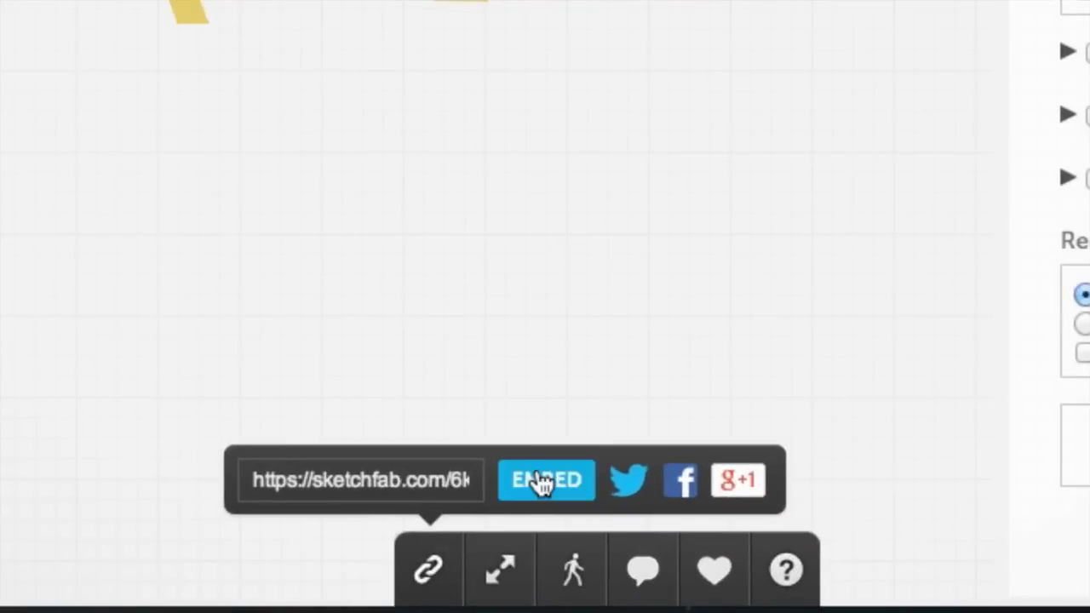
click(542, 481)
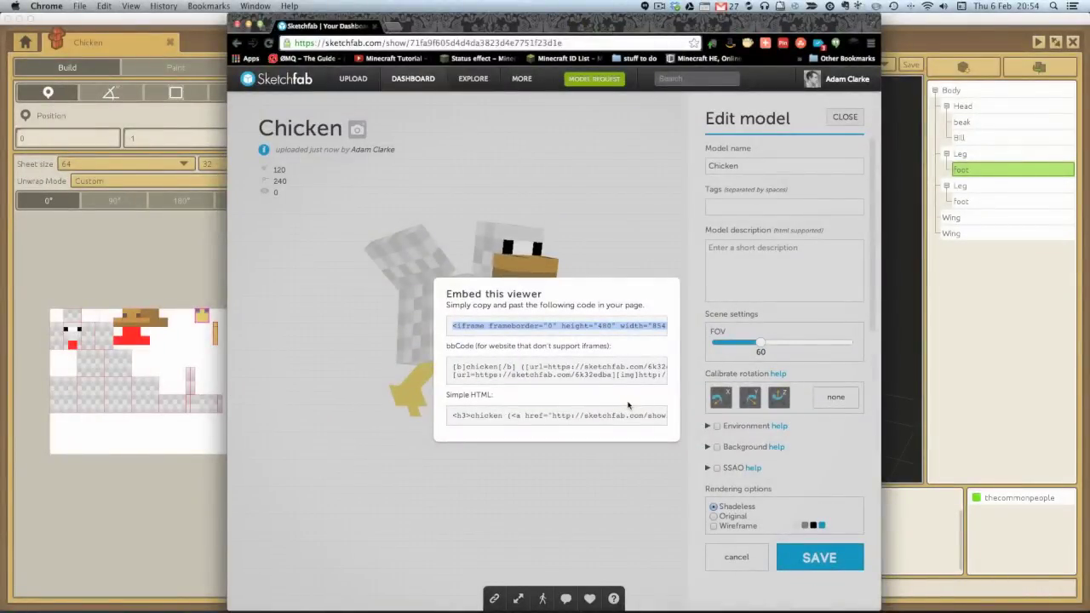
click(611, 254)
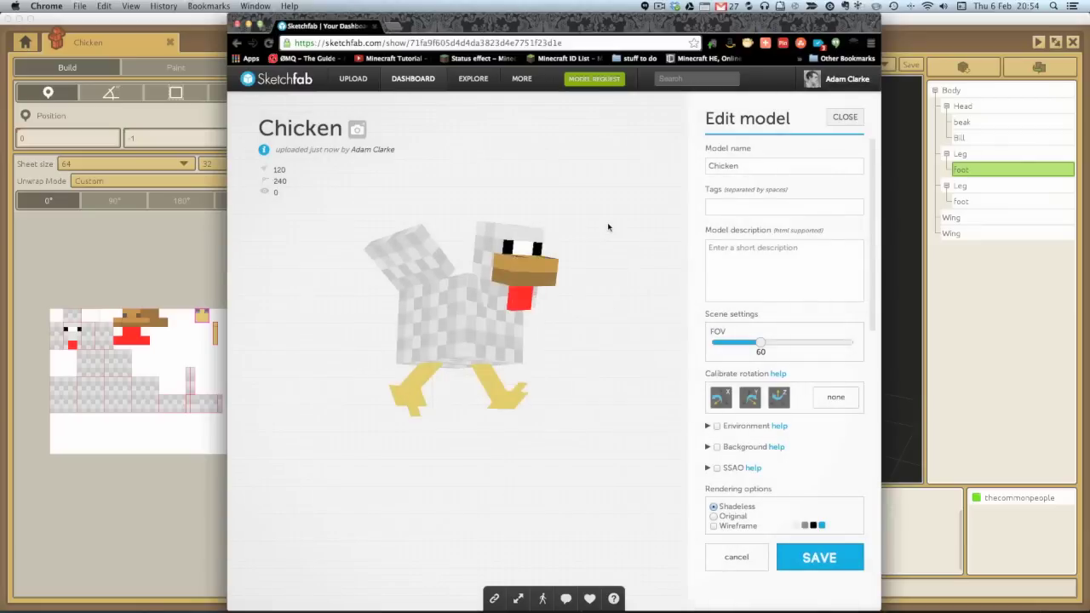